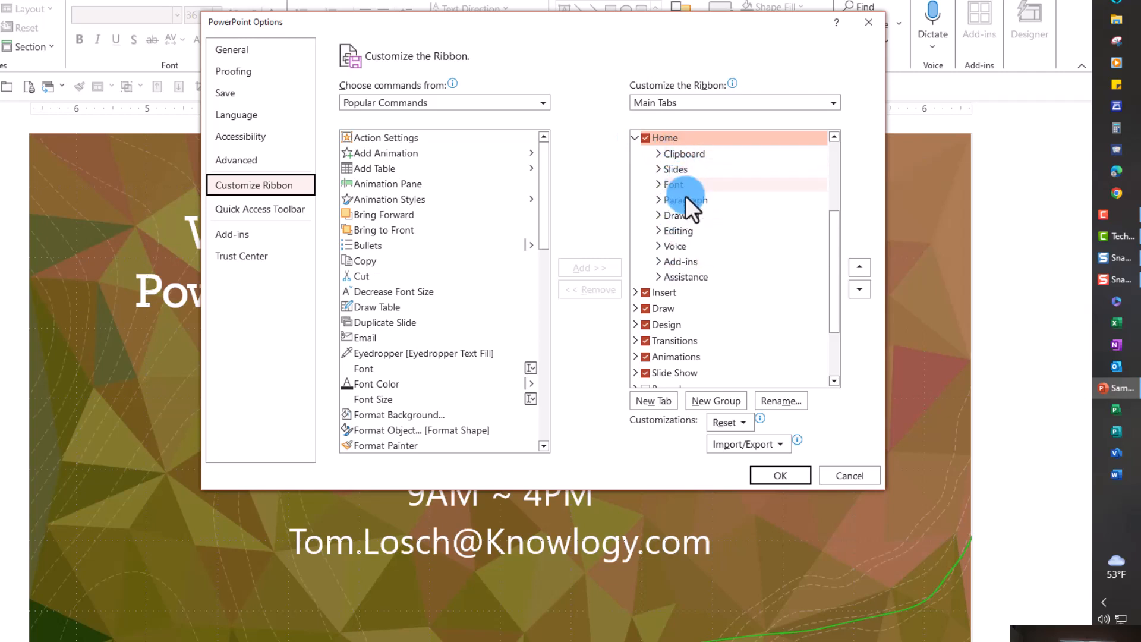
# Collapse the Home tab's group list and hide the Help tab from the ribbon
pyautogui.click(634, 137)
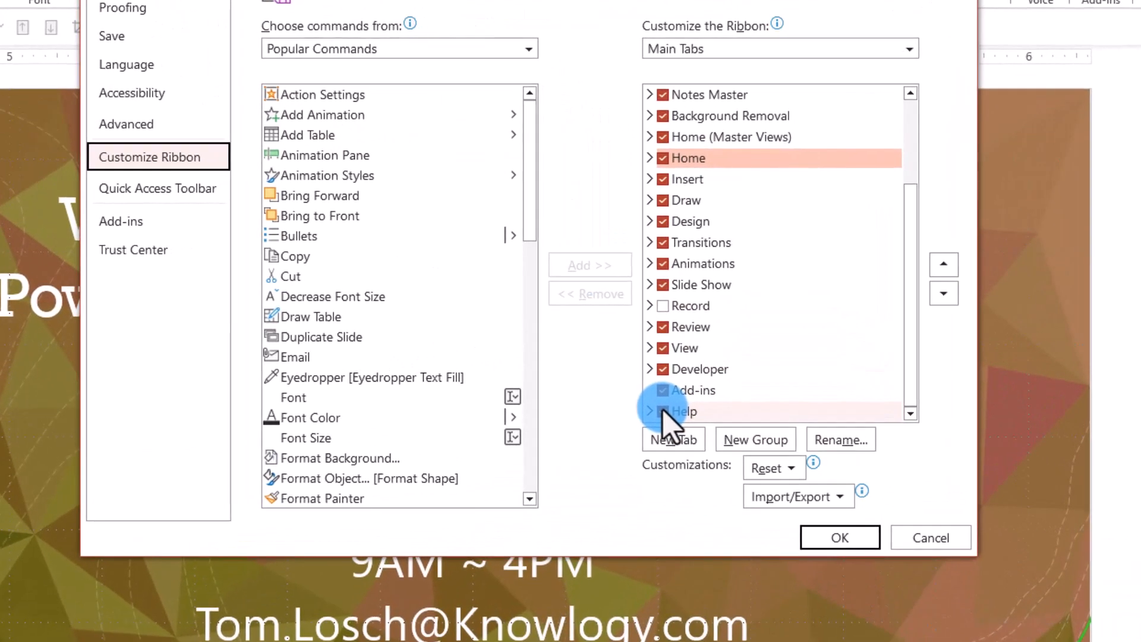
pyautogui.click(720, 369)
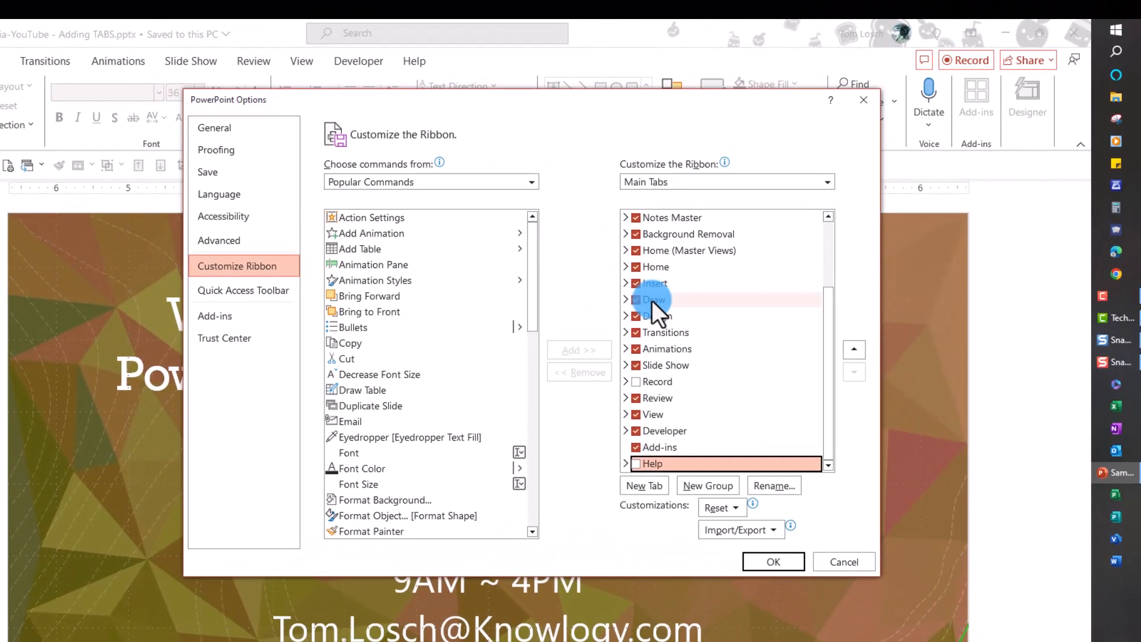
pyautogui.click(733, 235)
pyautogui.rightClick(651, 301)
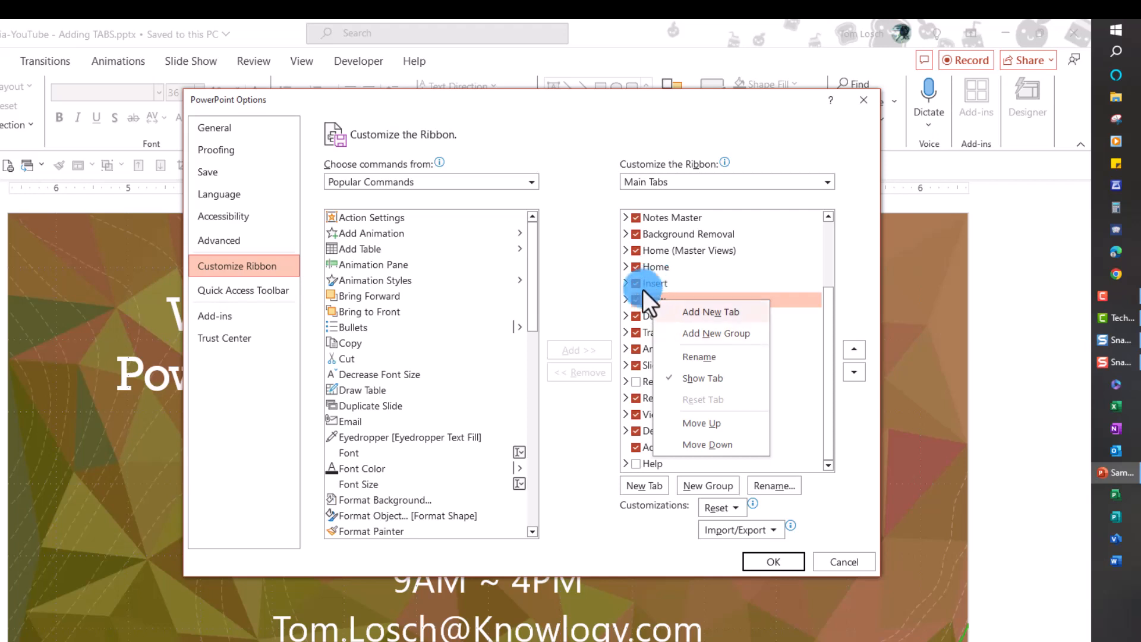
pyautogui.click(631, 297)
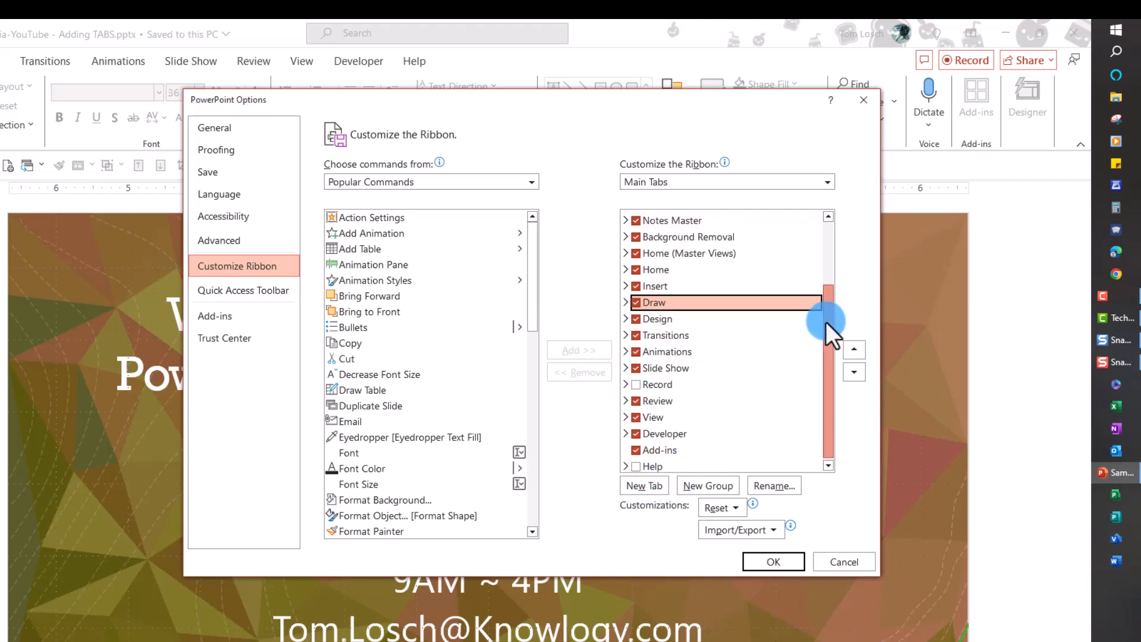
# Add a new custom tab directly after Home (Master Views) in the main tabs list
pyautogui.moveTo(825, 322); pyautogui.dragTo(814, 227)
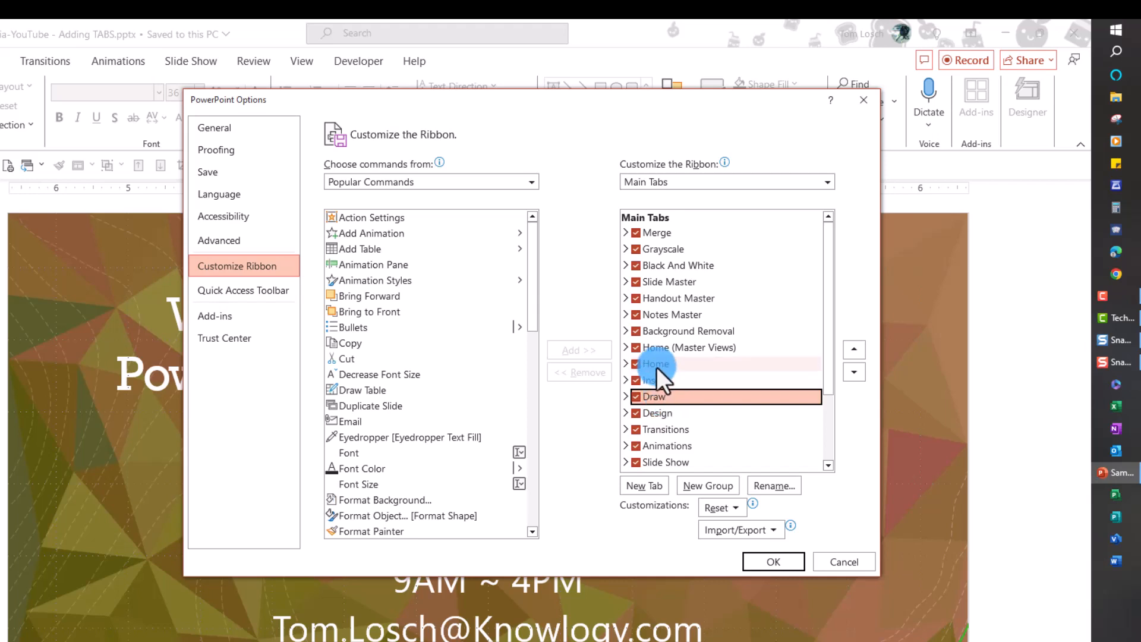
pyautogui.moveTo(656, 366); pyautogui.dragTo(655, 355)
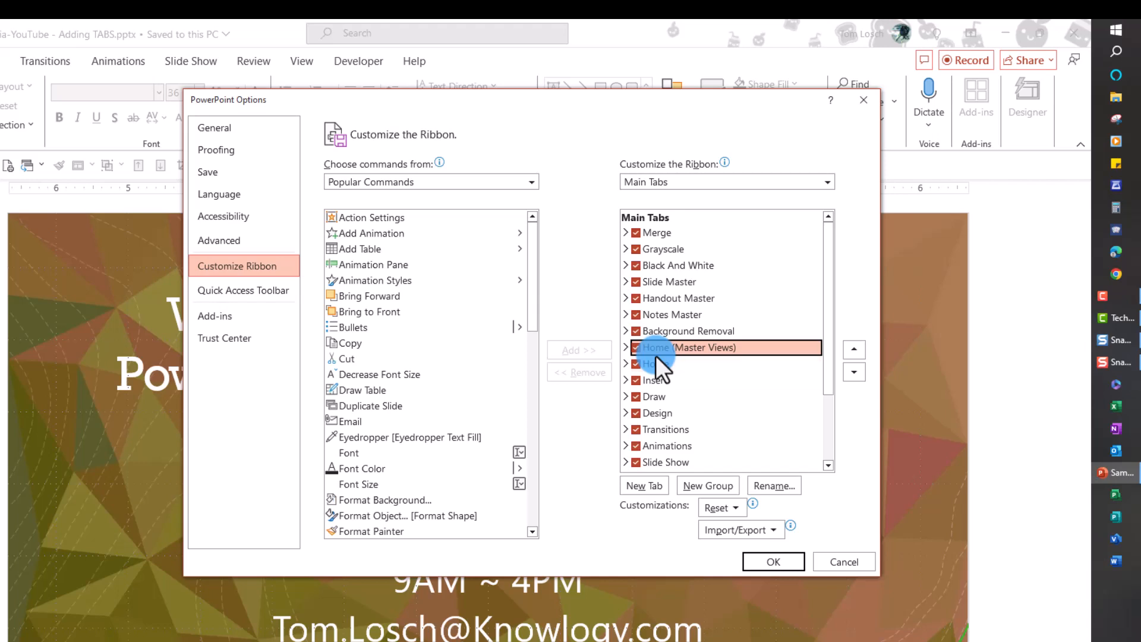
pyautogui.click(641, 484)
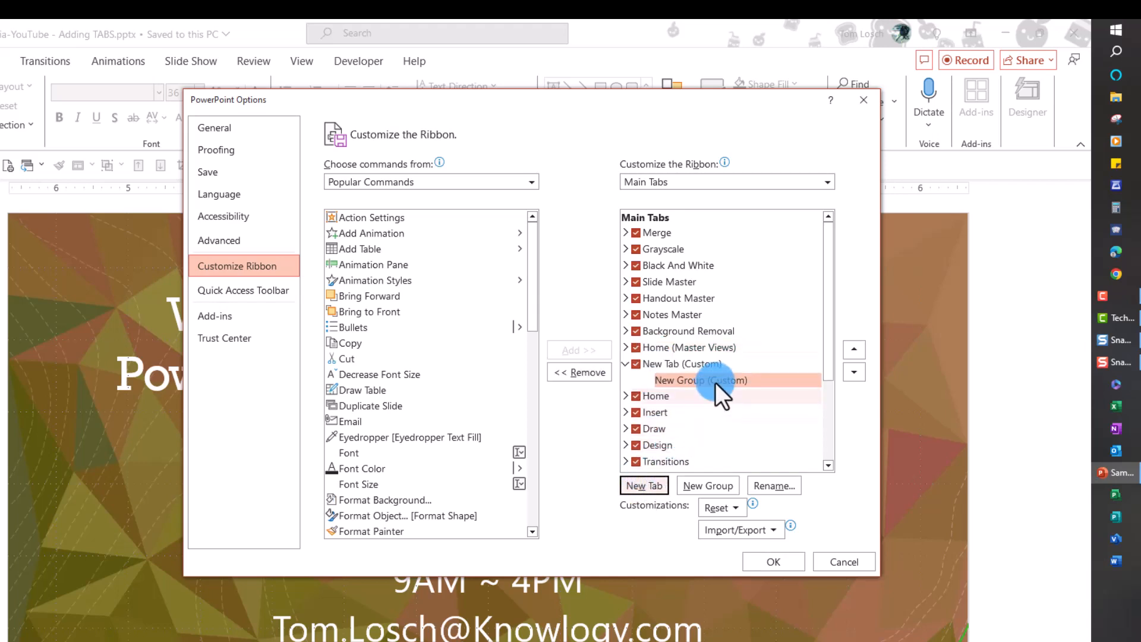
# Rename the new custom tab with the owner's first name in possessive form followed by "Favorite Buttons"
pyautogui.click(668, 363)
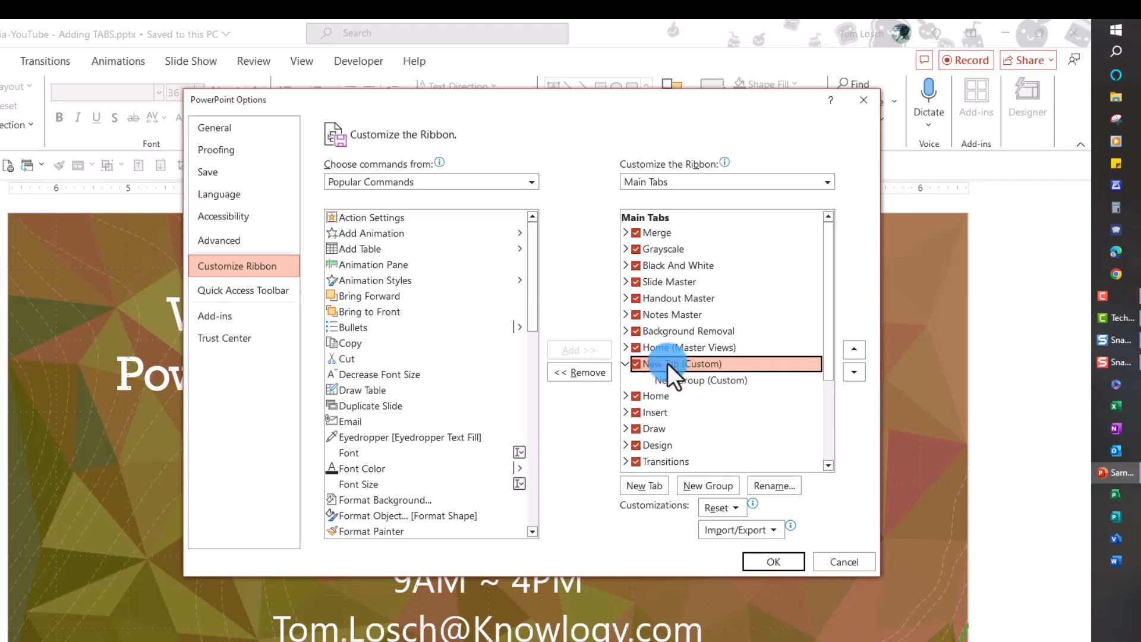
pyautogui.click(770, 486)
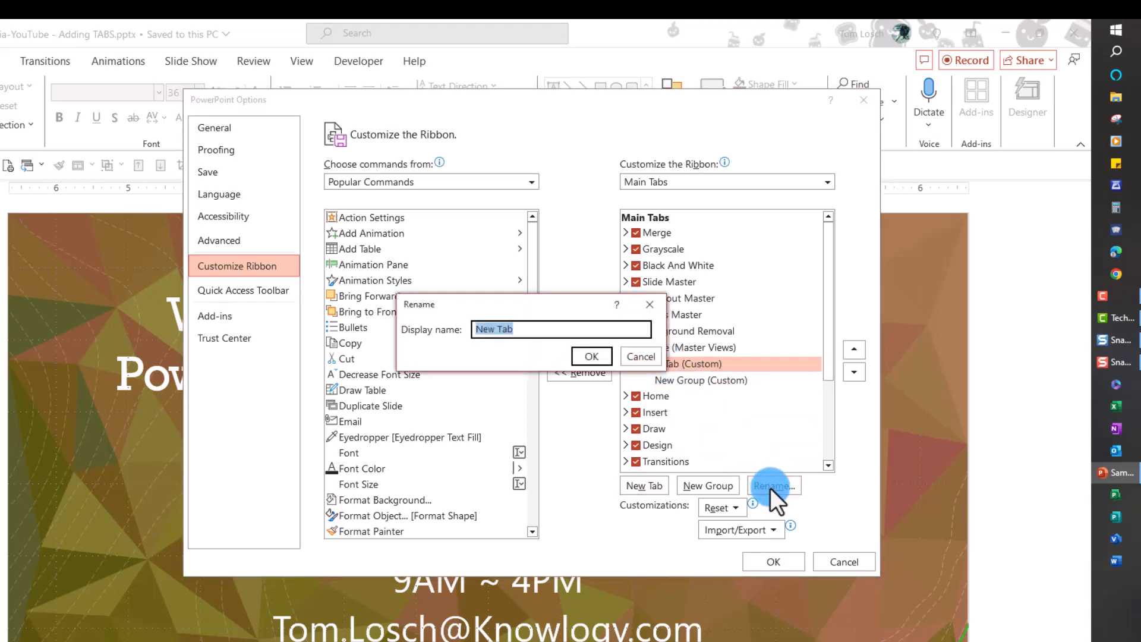
pyautogui.write("Tom'")
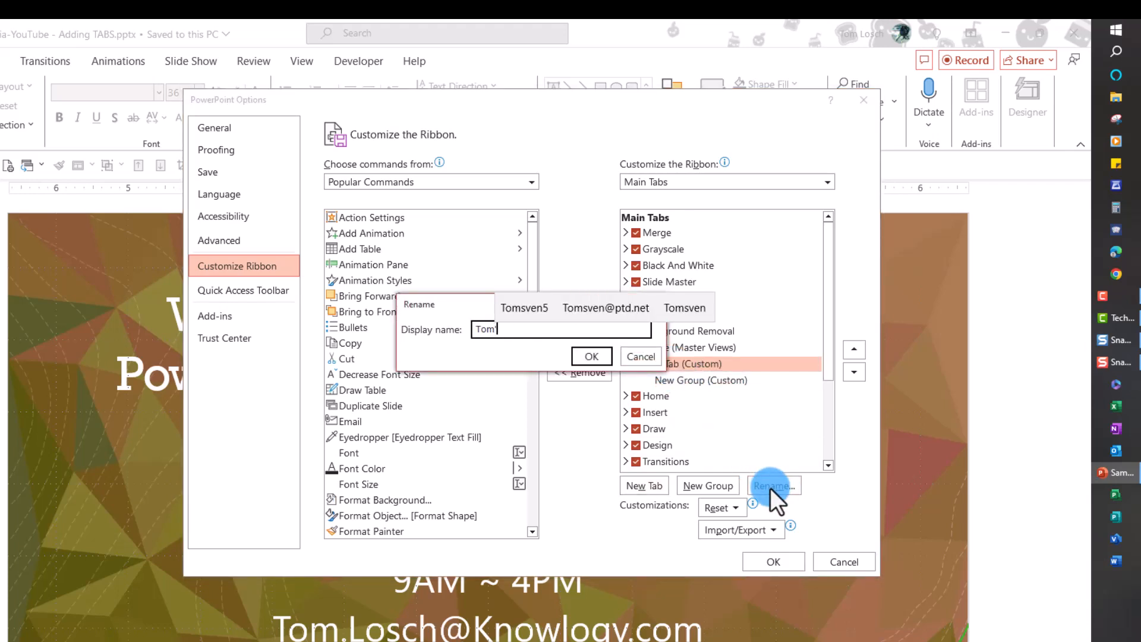
pyautogui.write('s Favorite Bu')
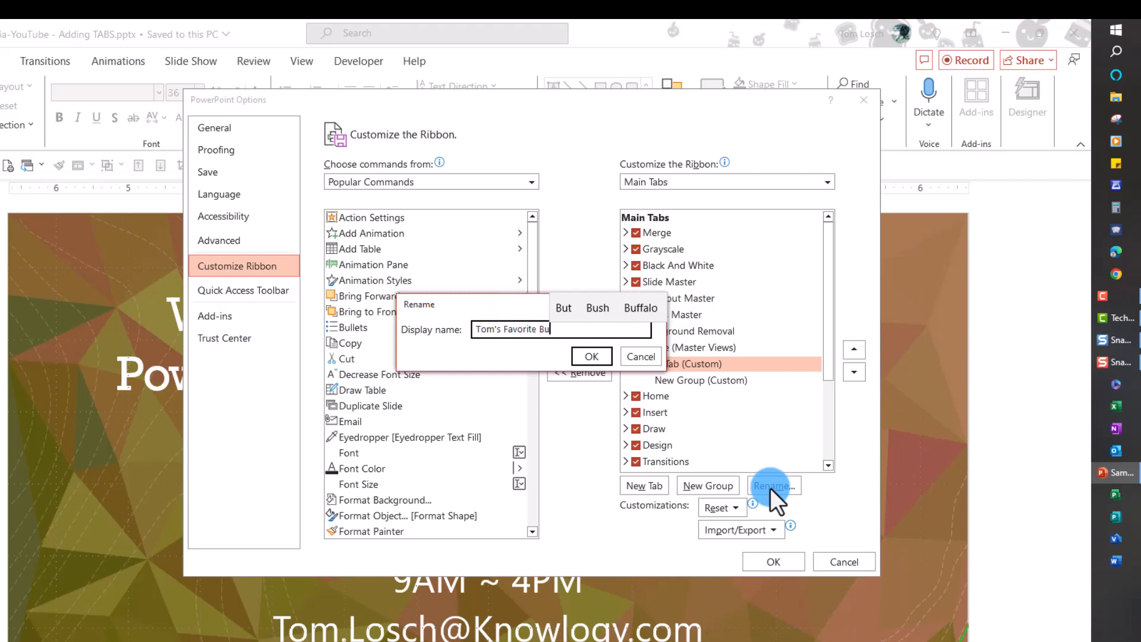
pyautogui.write('ttons')
pyautogui.press('Return')
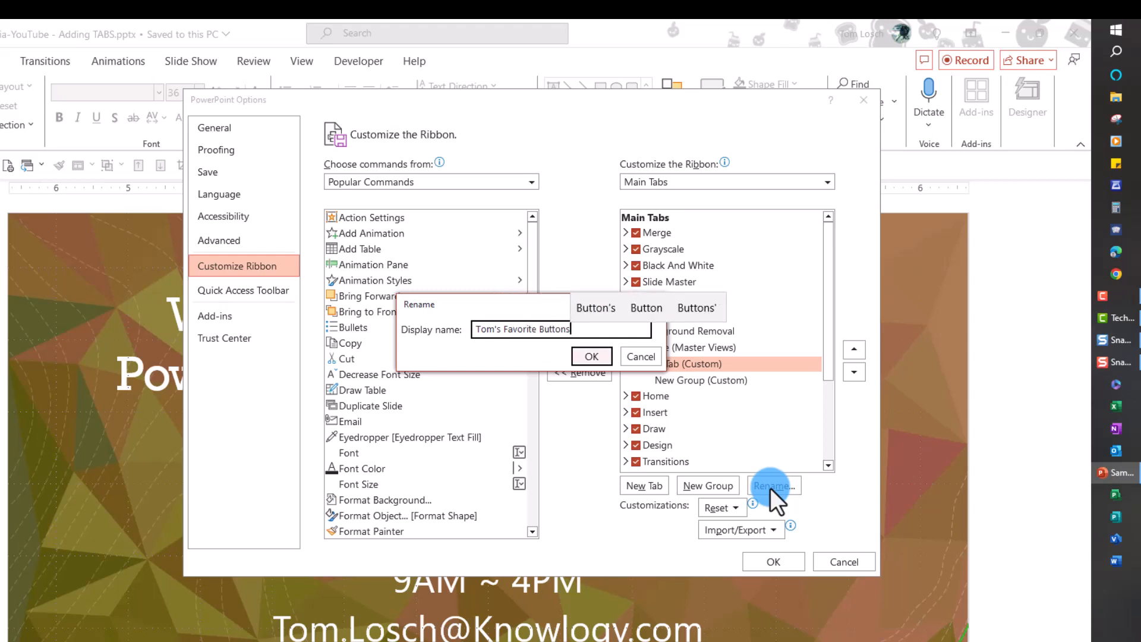
# Rename the custom tab's new group with the owner's first name in possessive form followed by "Animations"
pyautogui.click(691, 379)
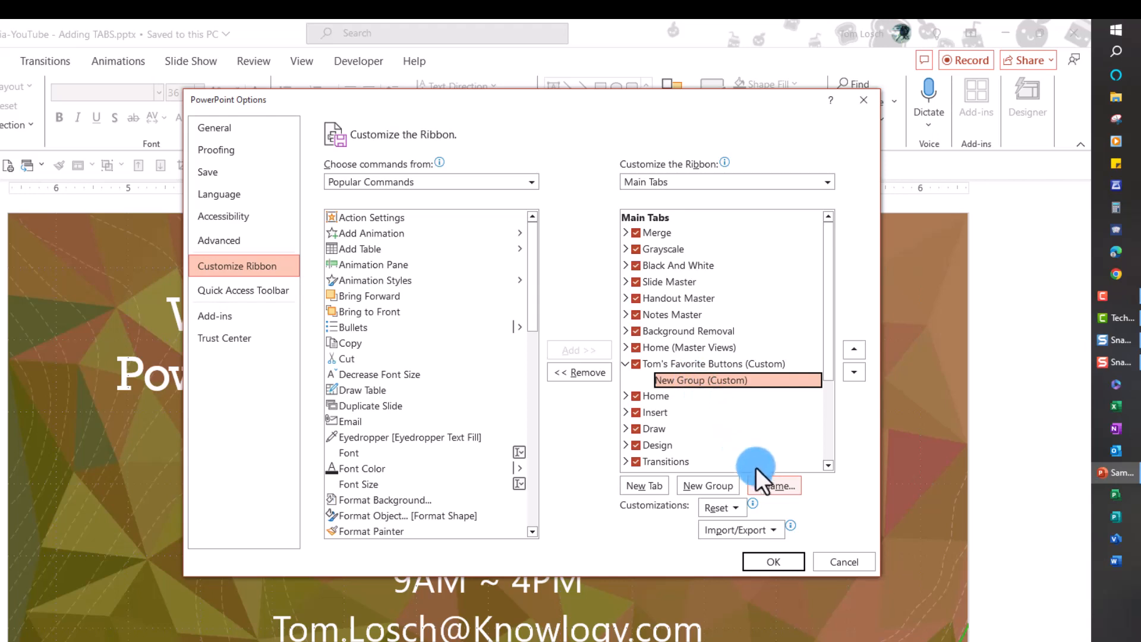
pyautogui.click(765, 482)
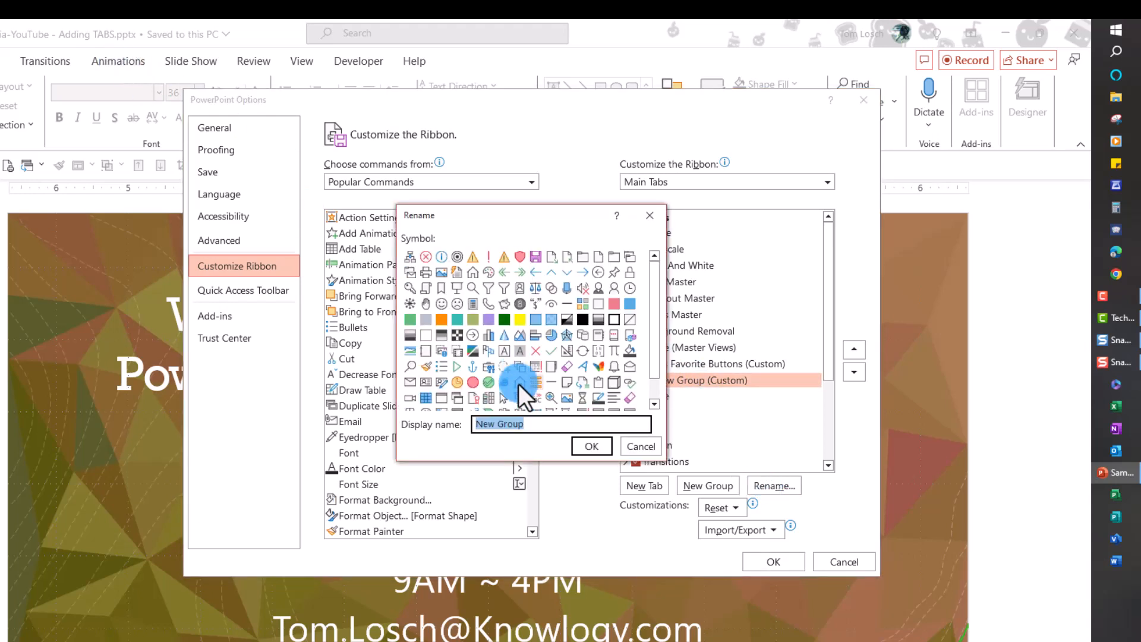
pyautogui.write('Tom')
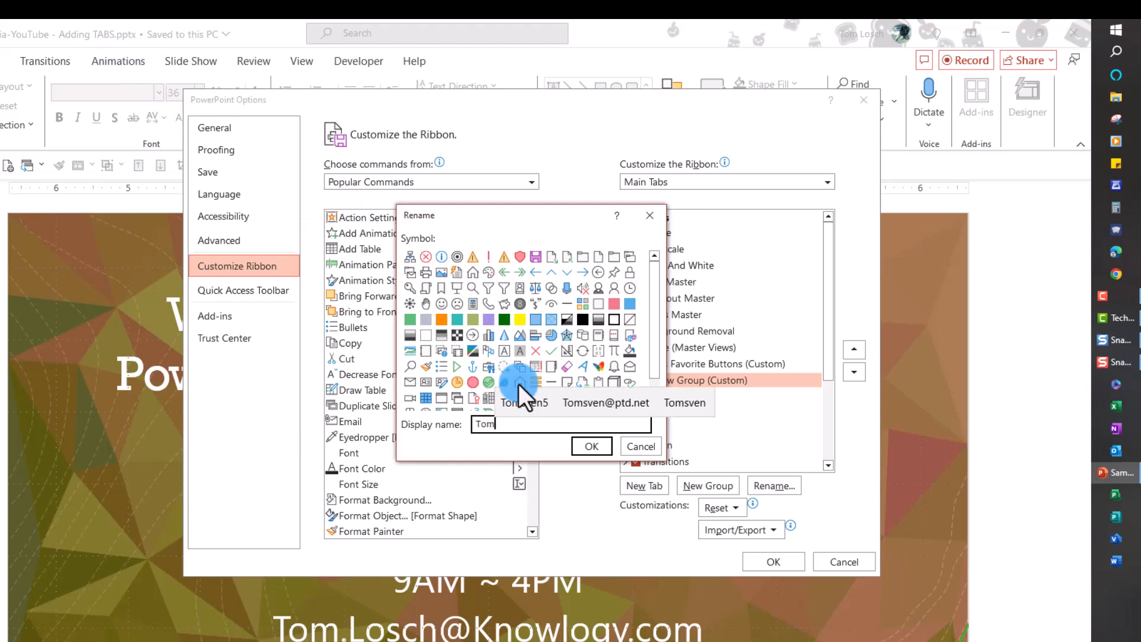
pyautogui.write("'s Animations")
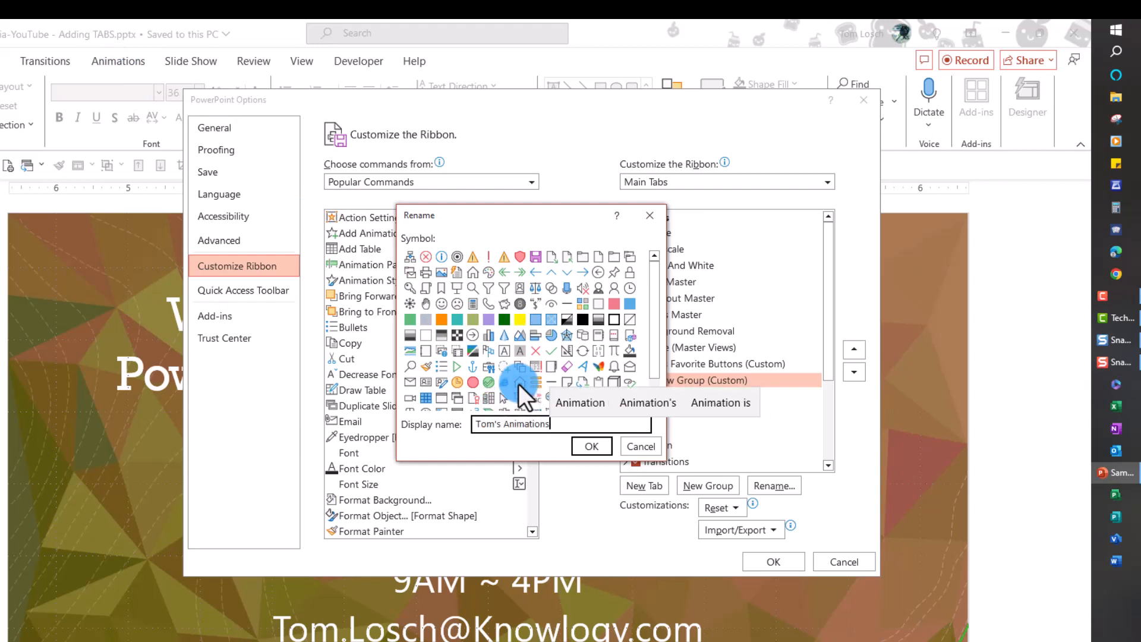
pyautogui.press('Return')
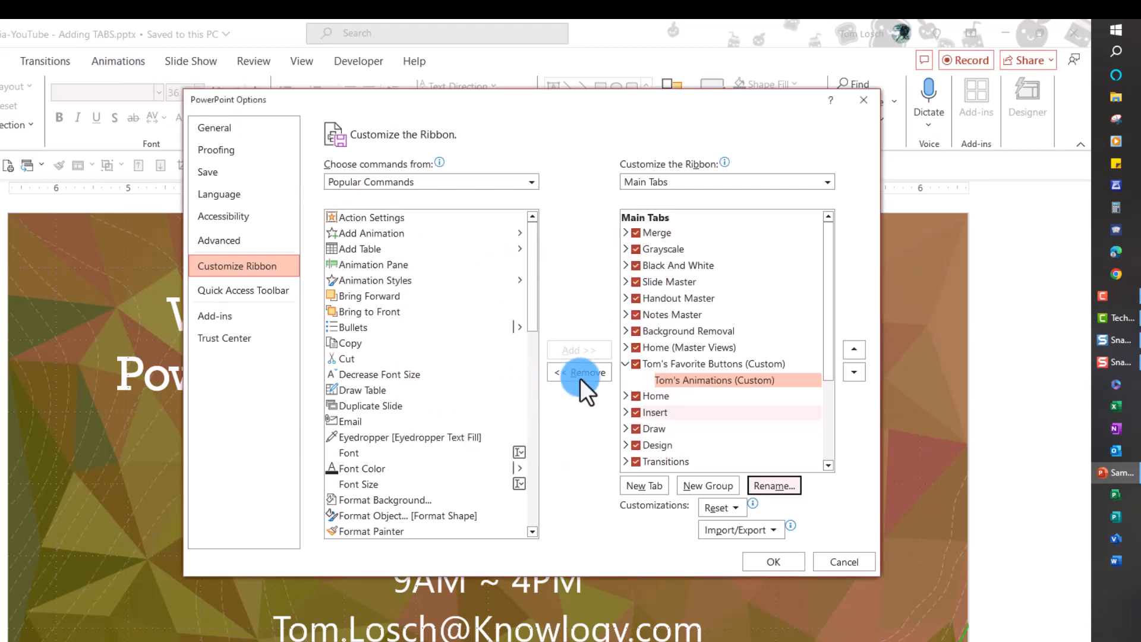
# Add a second group to the Favorite Buttons tab, named with the owner's possessive first name followed by "Chart Buttons"
pyautogui.click(694, 363)
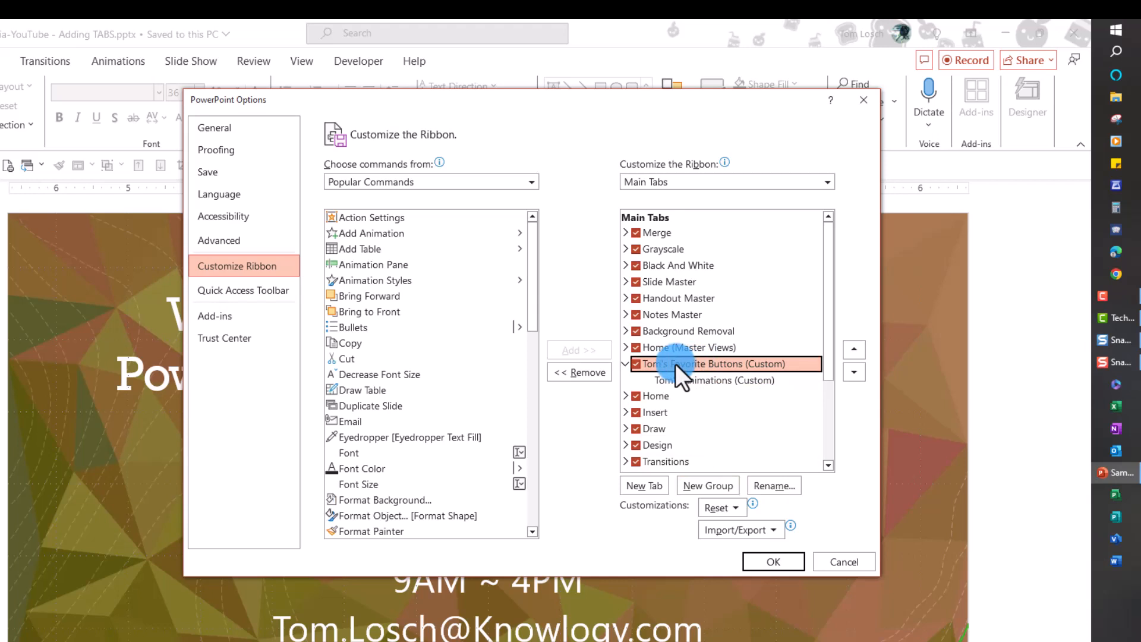
pyautogui.click(698, 485)
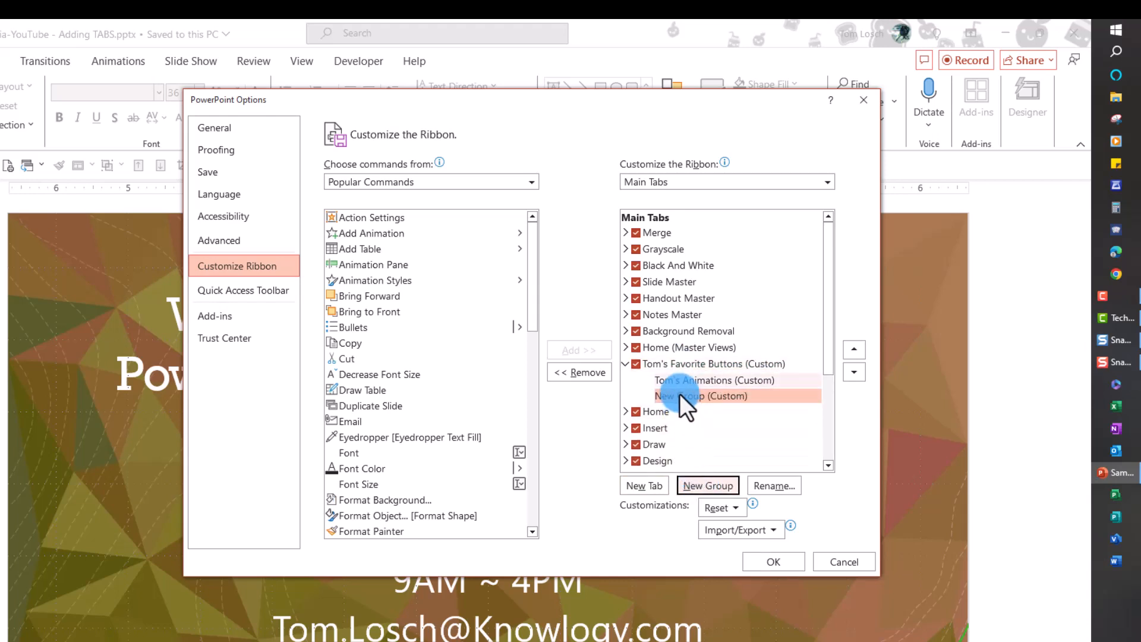
pyautogui.click(768, 483)
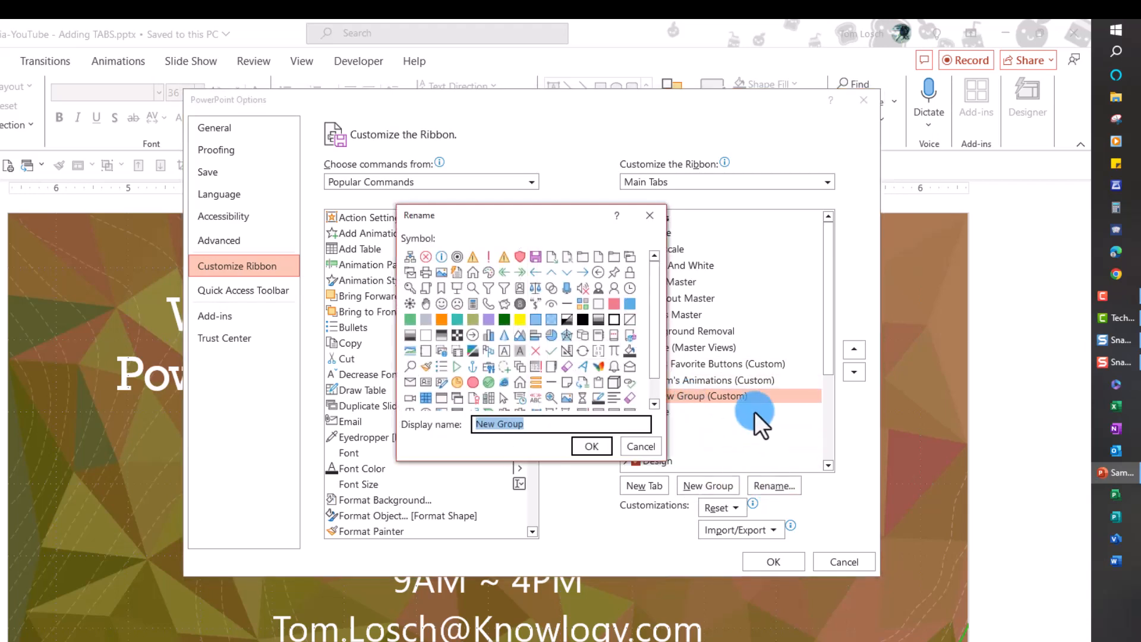
pyautogui.write("Tom's ")
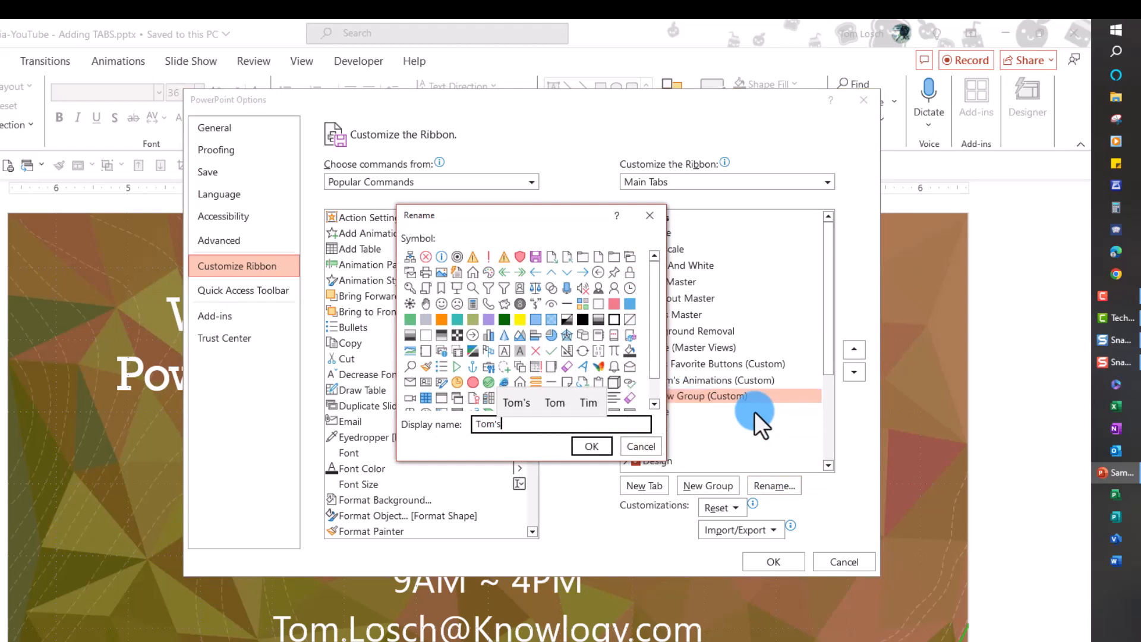
pyautogui.write('Chart Buttons')
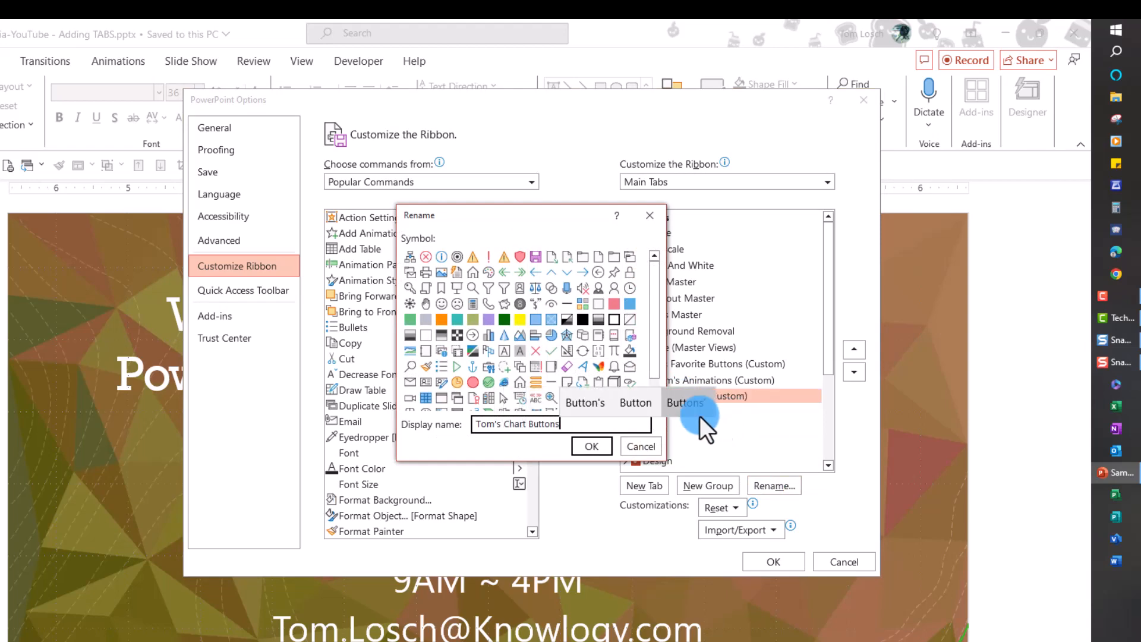
pyautogui.click(591, 446)
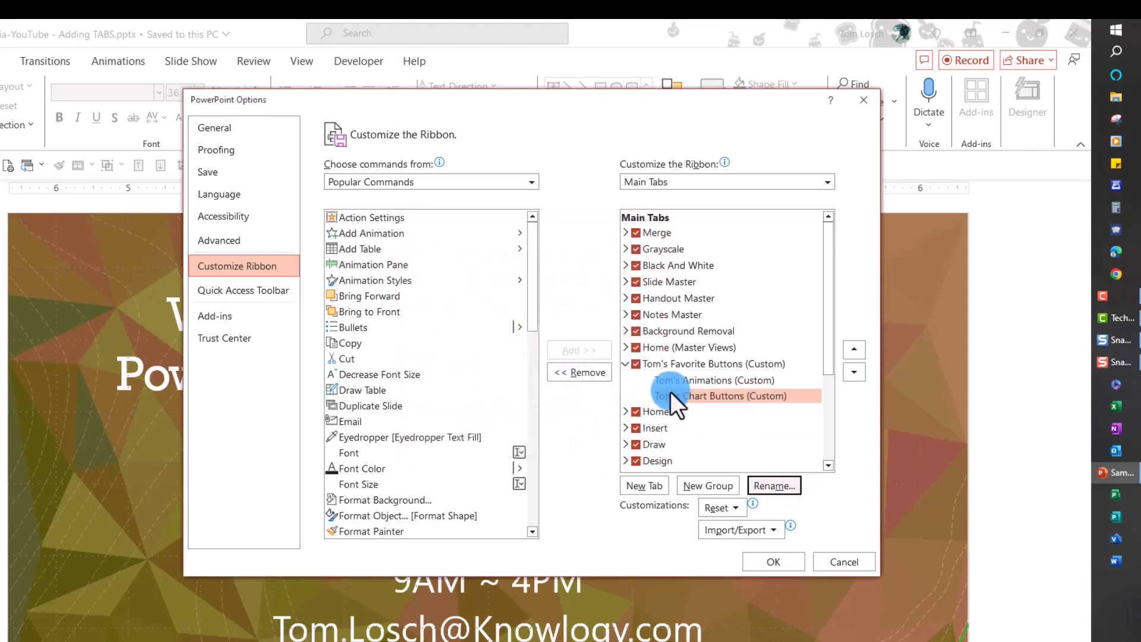
# Try the Favorite Buttons tab above Home (Master Views) and below Insert, and return it to its place before Home
pyautogui.click(701, 369)
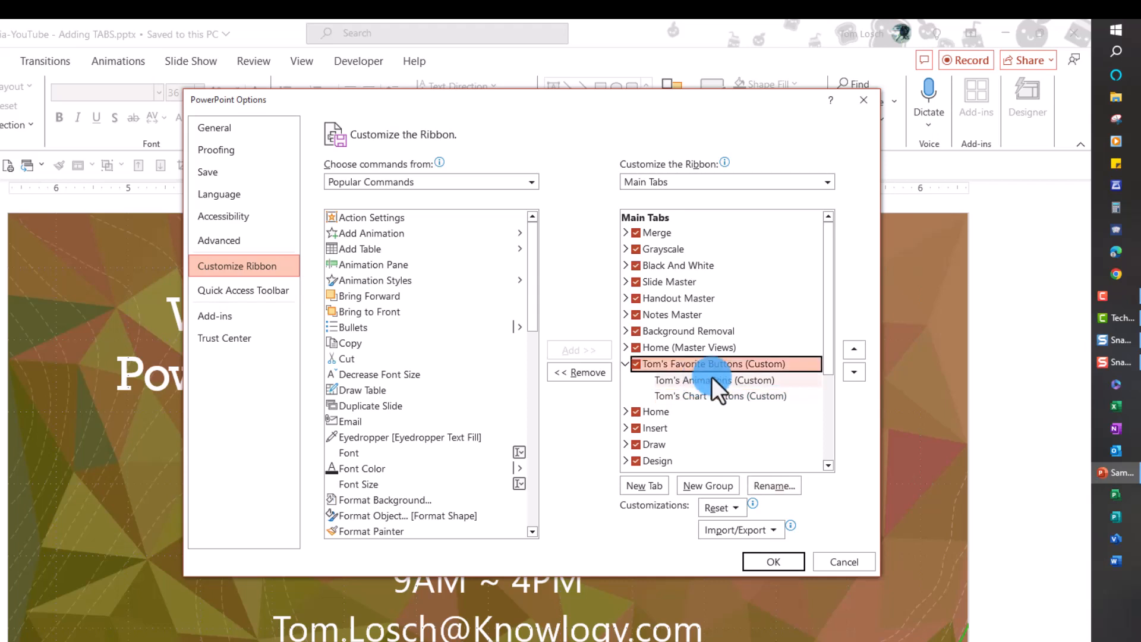
pyautogui.click(854, 348)
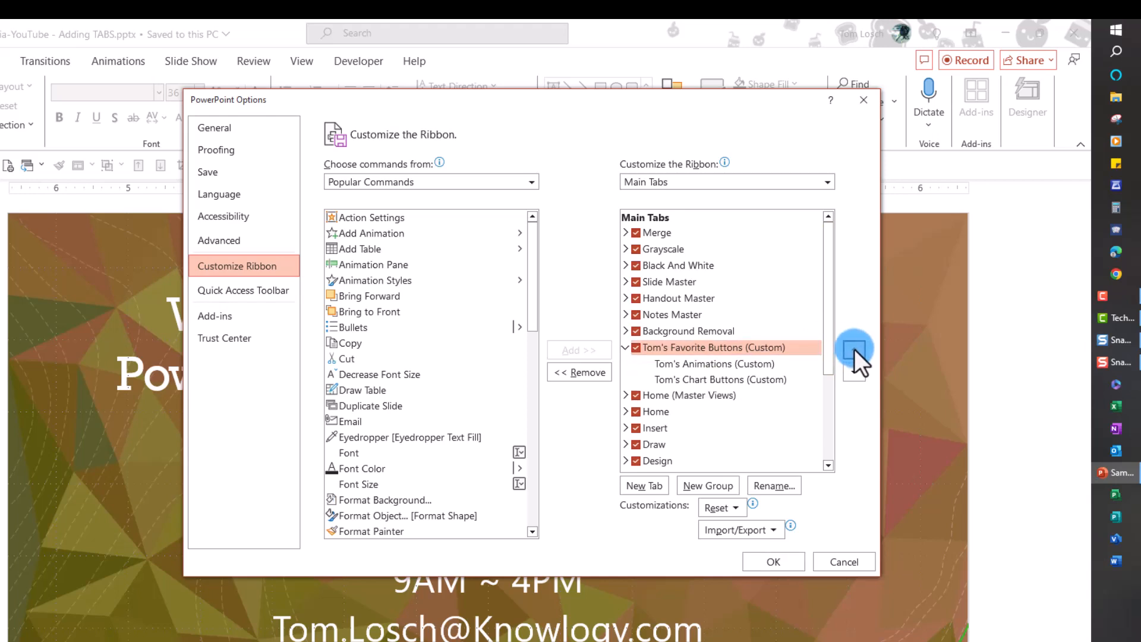
pyautogui.click(852, 365)
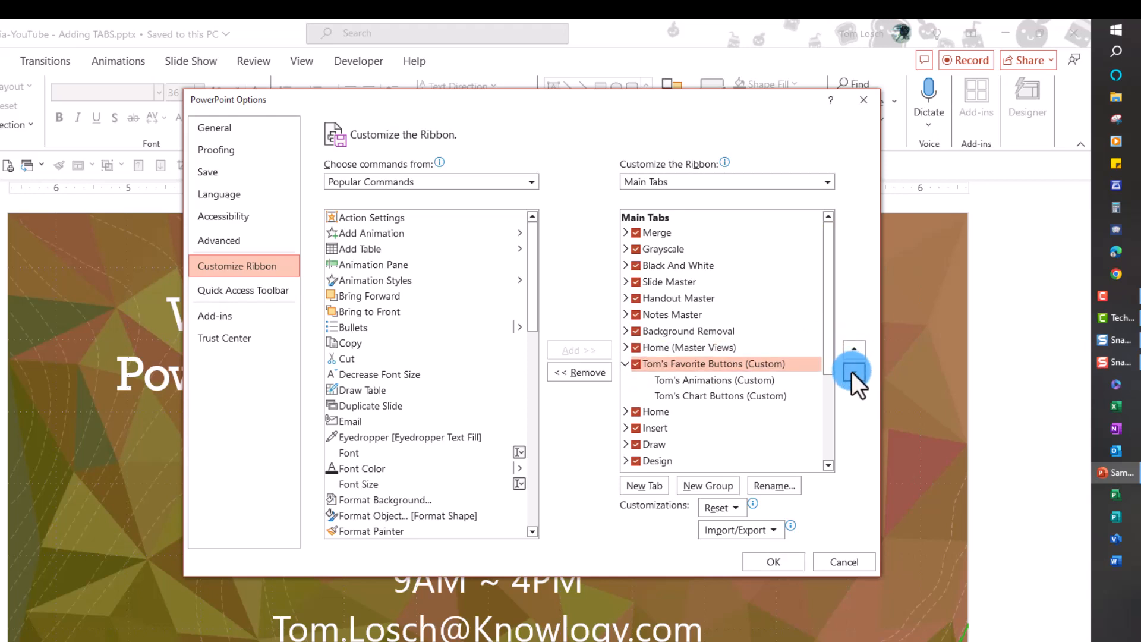
pyautogui.click(852, 371)
pyautogui.click(852, 371)
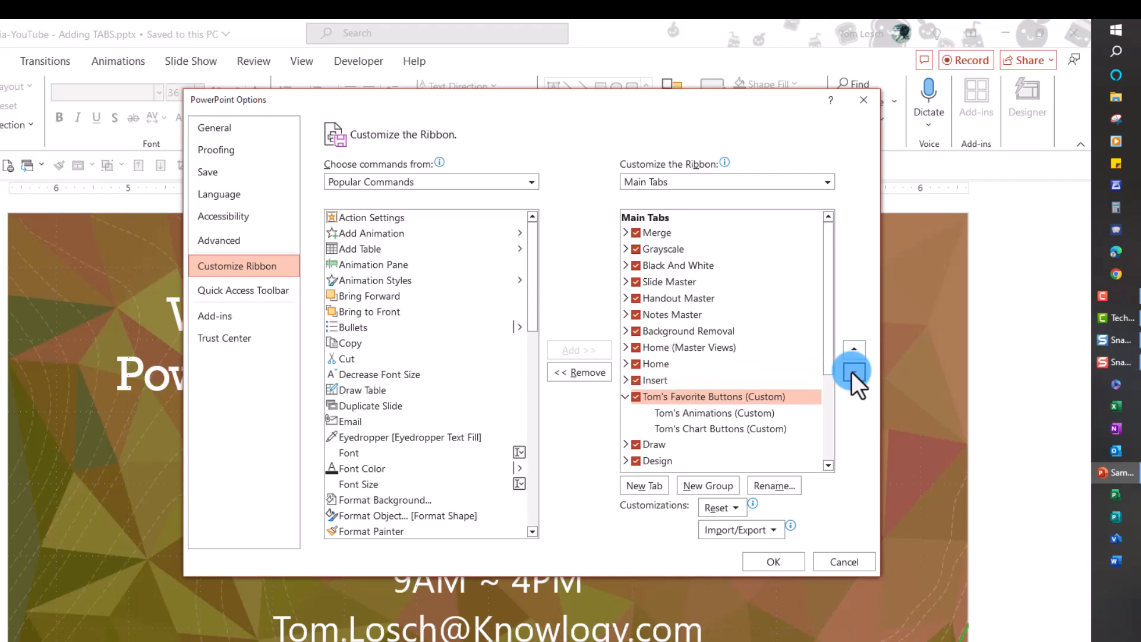
pyautogui.click(852, 370)
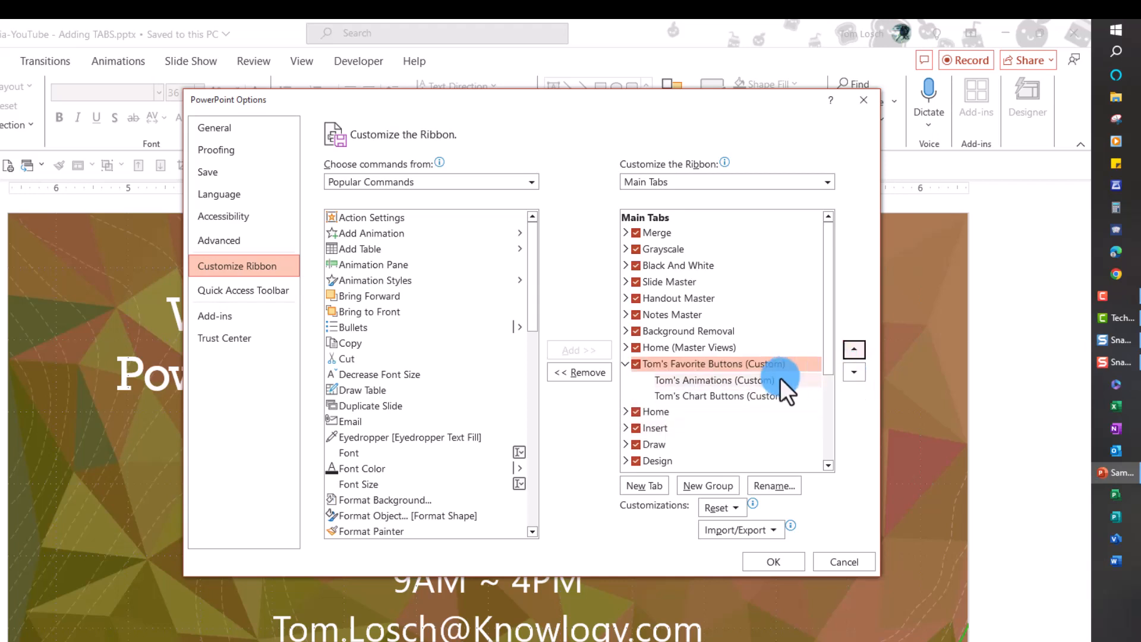
# Select the custom Animations group, try it one position lower, and restore it above the Chart Buttons group
pyautogui.click(787, 379)
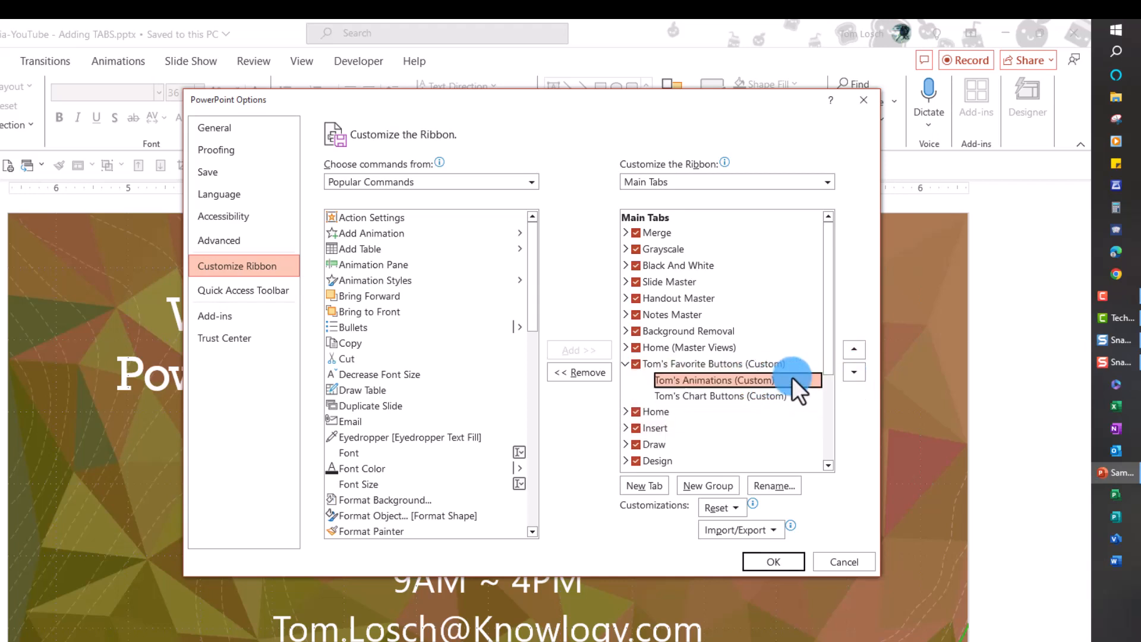
pyautogui.click(852, 372)
pyautogui.click(852, 348)
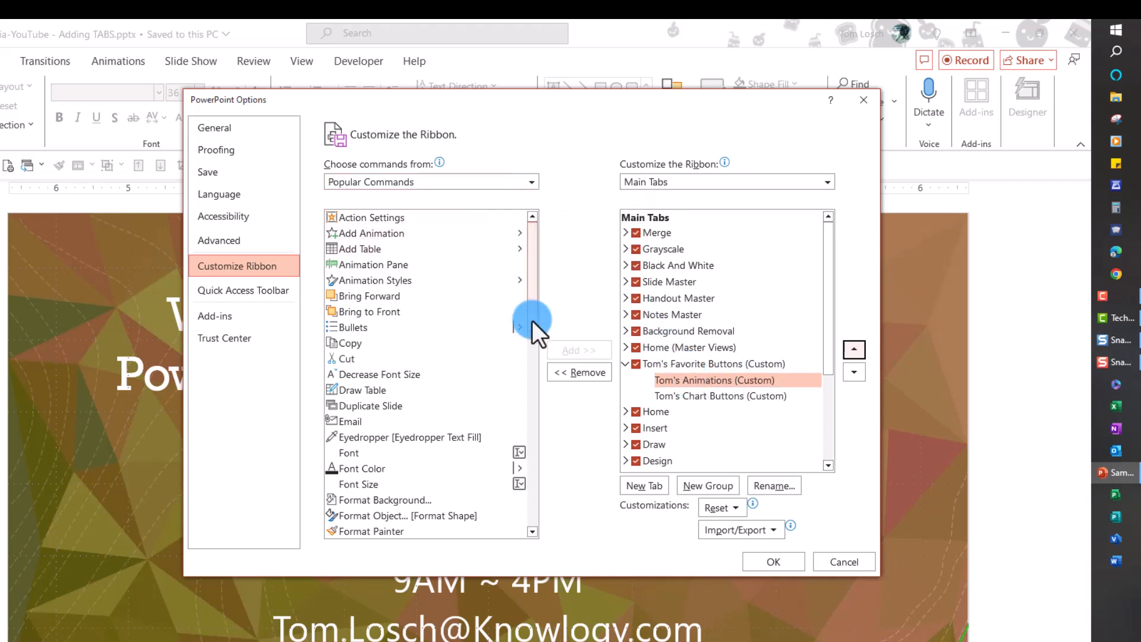
# Look through the Popular Commands list and switch the command source to All Commands
pyautogui.moveTo(532, 320); pyautogui.dragTo(521, 447)
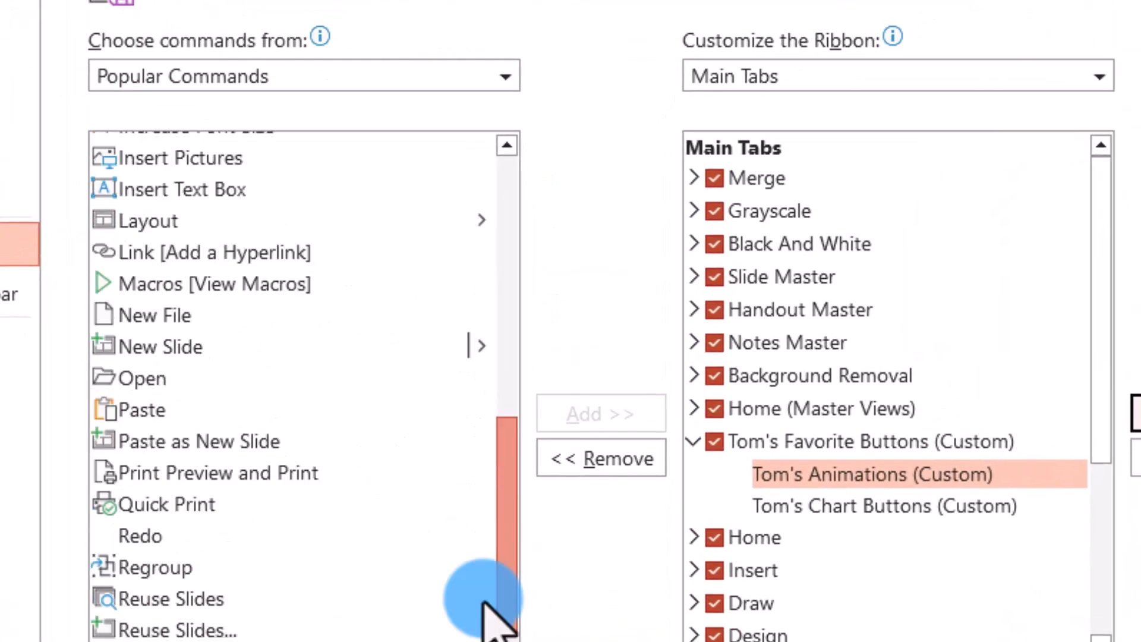
pyautogui.moveTo(482, 600); pyautogui.dragTo(491, 330)
pyautogui.click(505, 75)
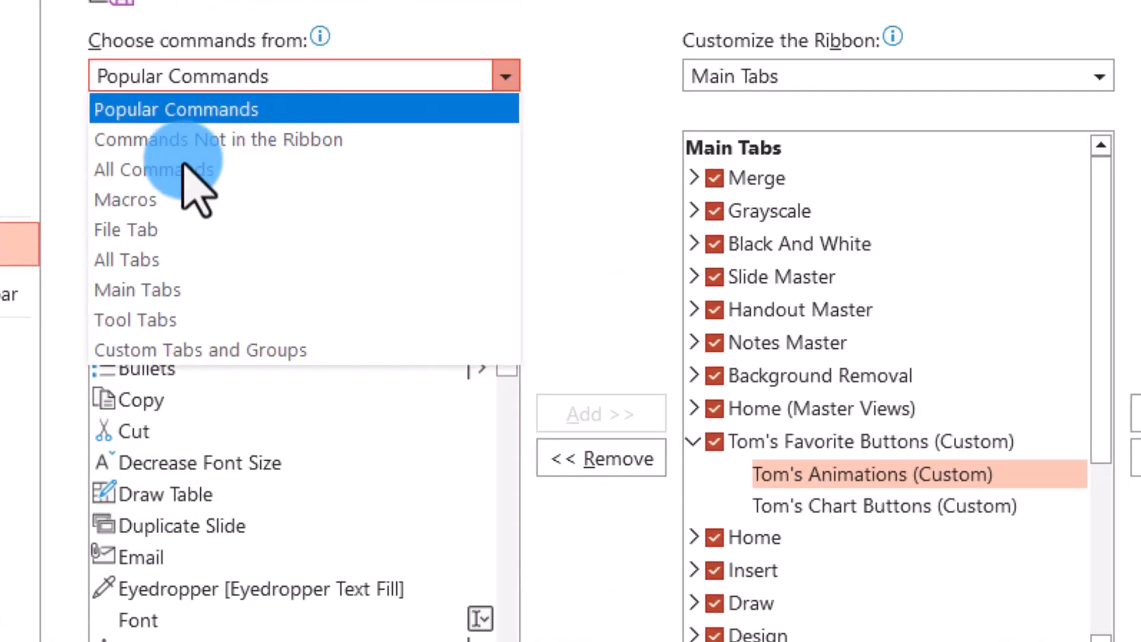
pyautogui.click(155, 172)
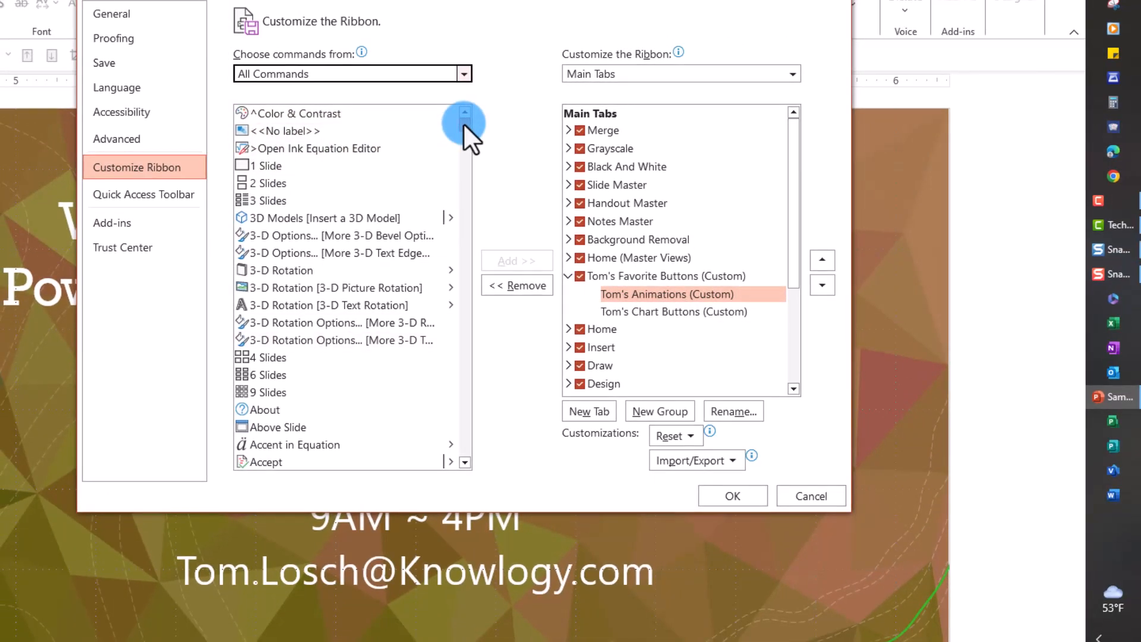
# Add the Animation Painter, Animation Pane, Animation Styles and Animation Trigger commands to the custom Animations group
pyautogui.moveTo(462, 123)
pyautogui.mouseDown()
pyautogui.moveTo(469, 177)
pyautogui.moveTo(468, 144)
pyautogui.mouseUp()
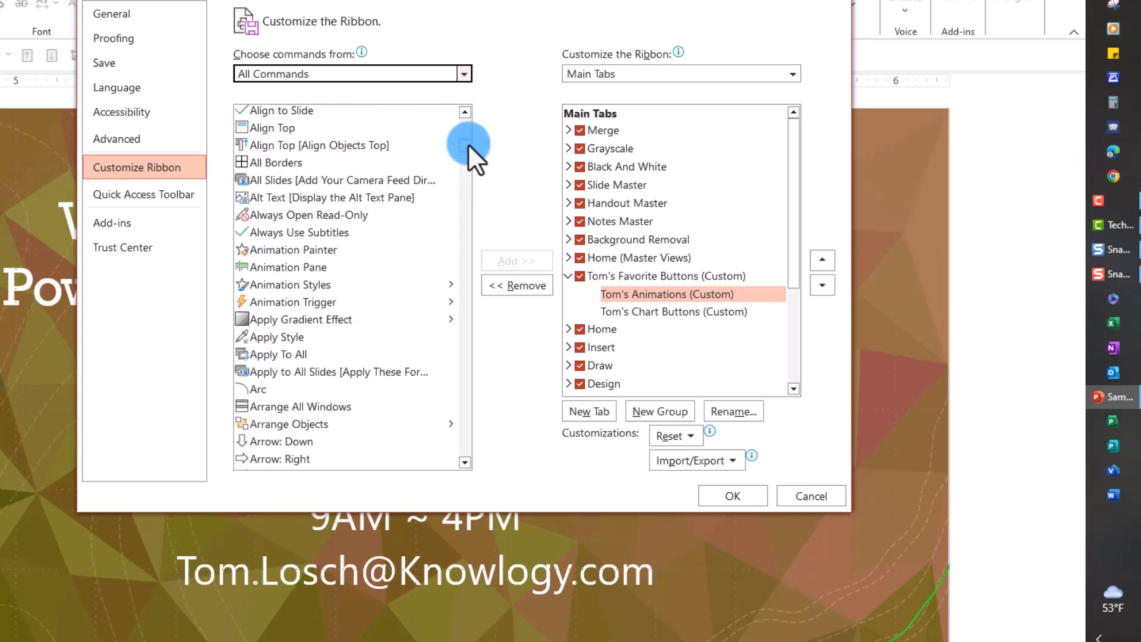
pyautogui.click(284, 248)
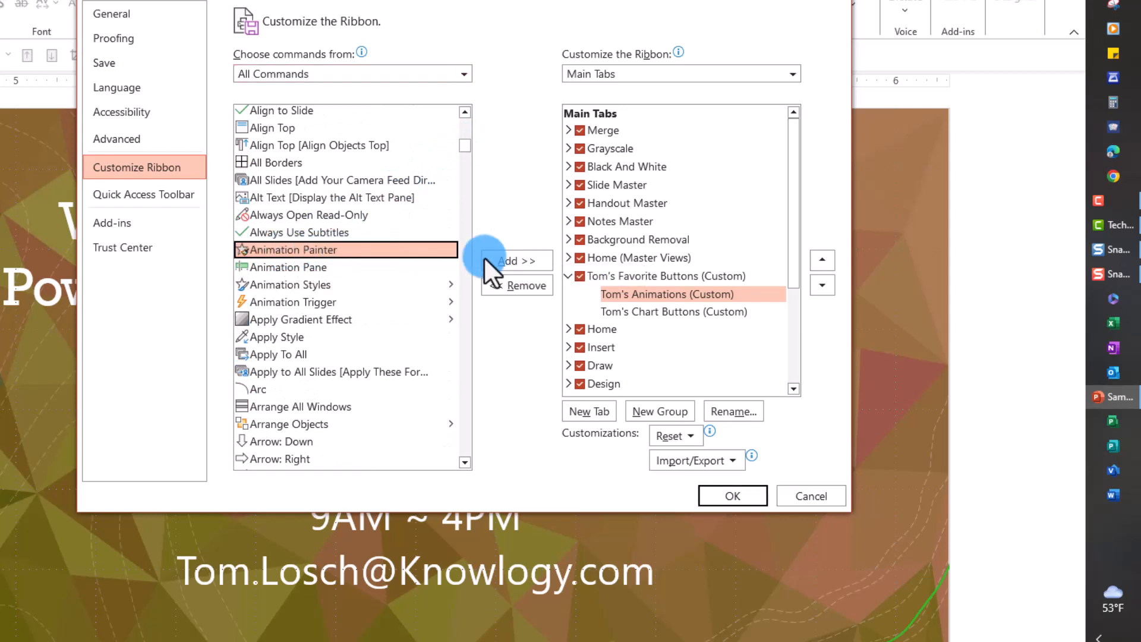
pyautogui.click(508, 259)
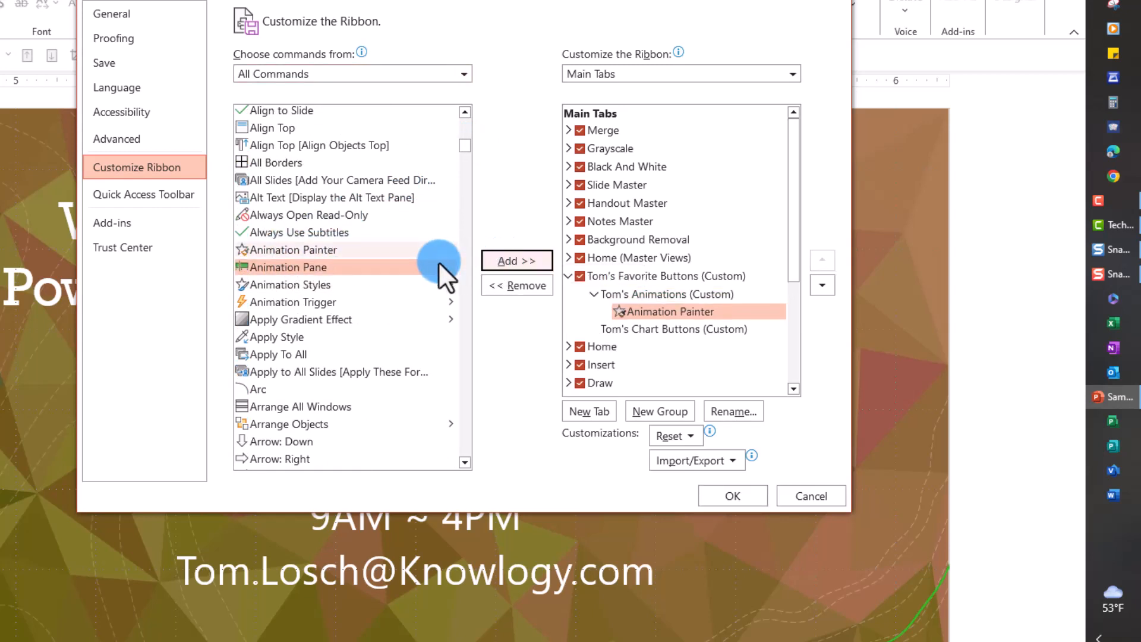
pyautogui.click(286, 269)
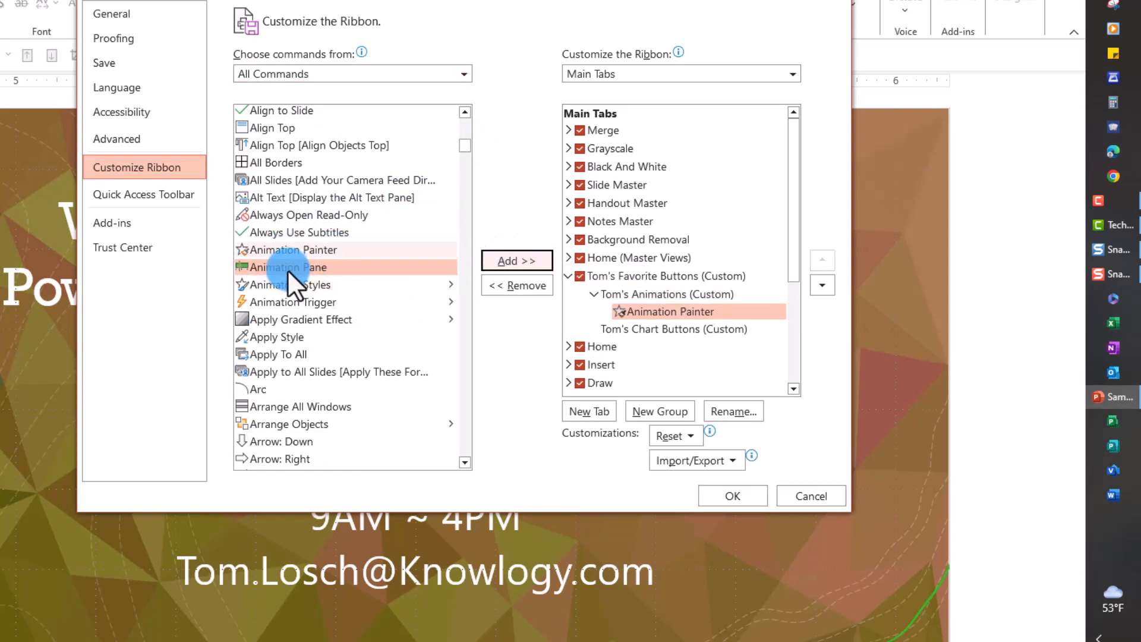
pyautogui.click(302, 269)
pyautogui.click(508, 260)
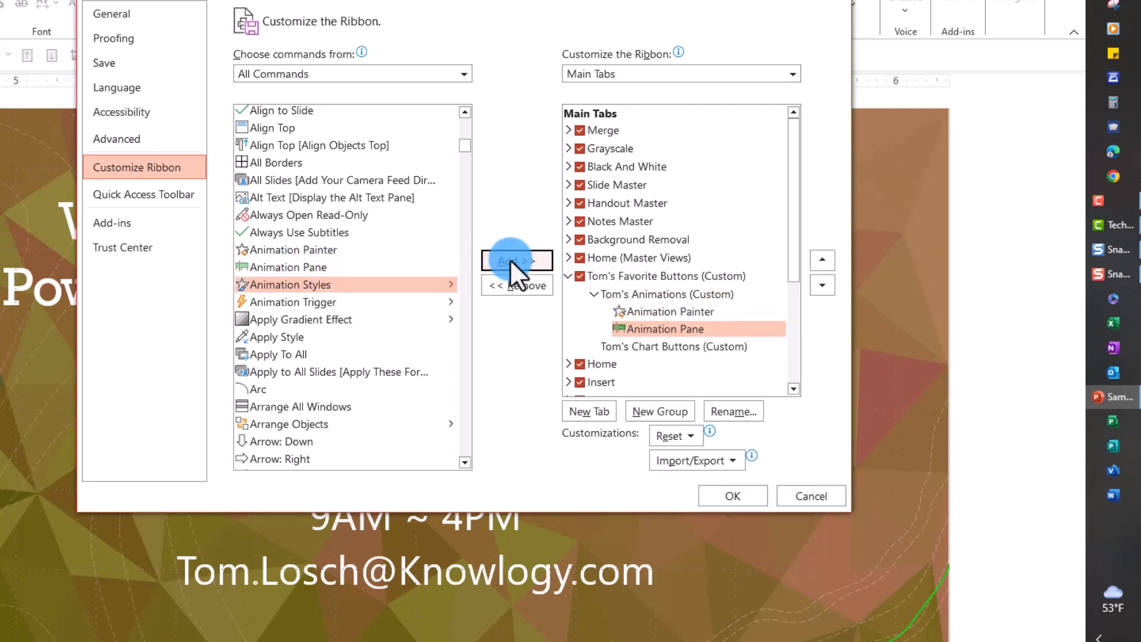
pyautogui.click(333, 281)
pyautogui.click(509, 261)
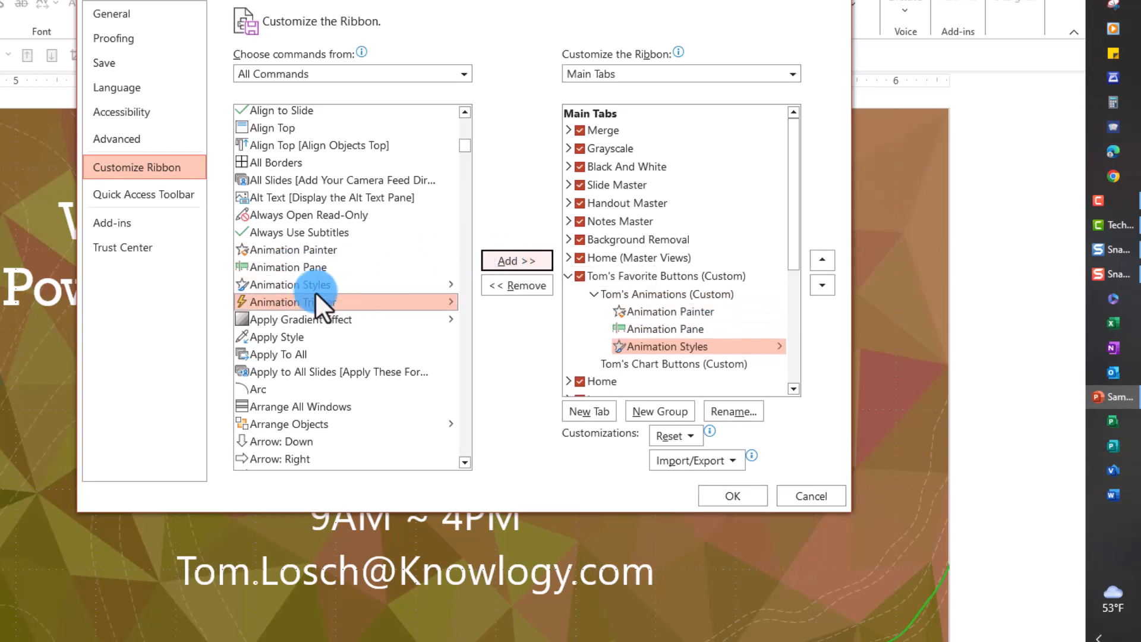
pyautogui.click(299, 294)
pyautogui.click(525, 266)
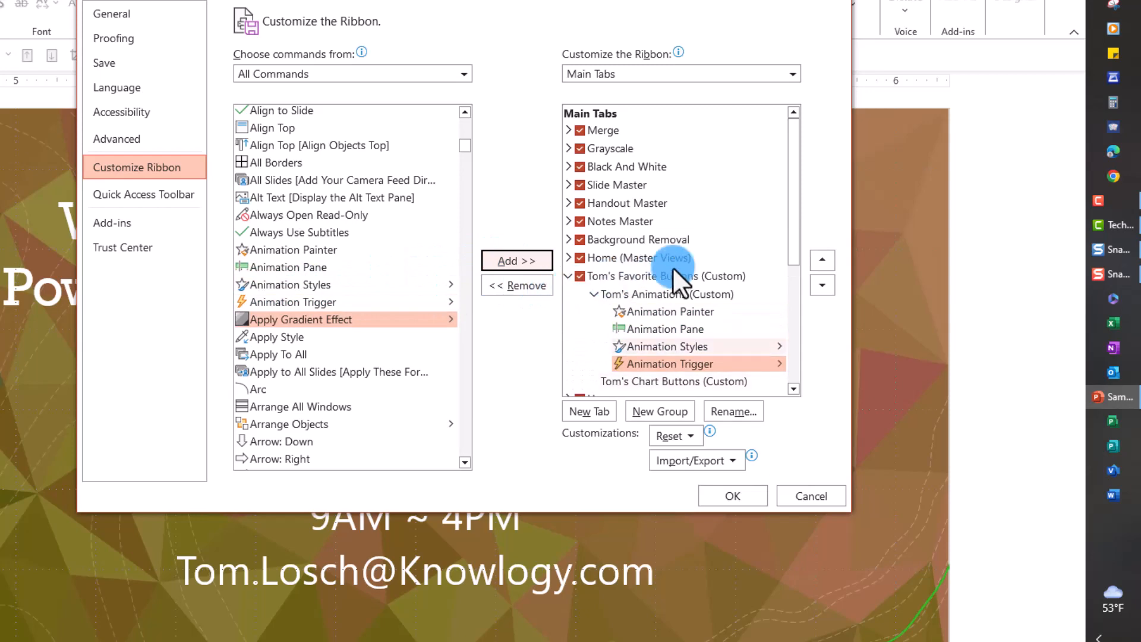
# Add the Chart, Chart Title and Chart Elements commands to the custom Chart Buttons group, in that order
pyautogui.moveTo(792, 241); pyautogui.dragTo(797, 283)
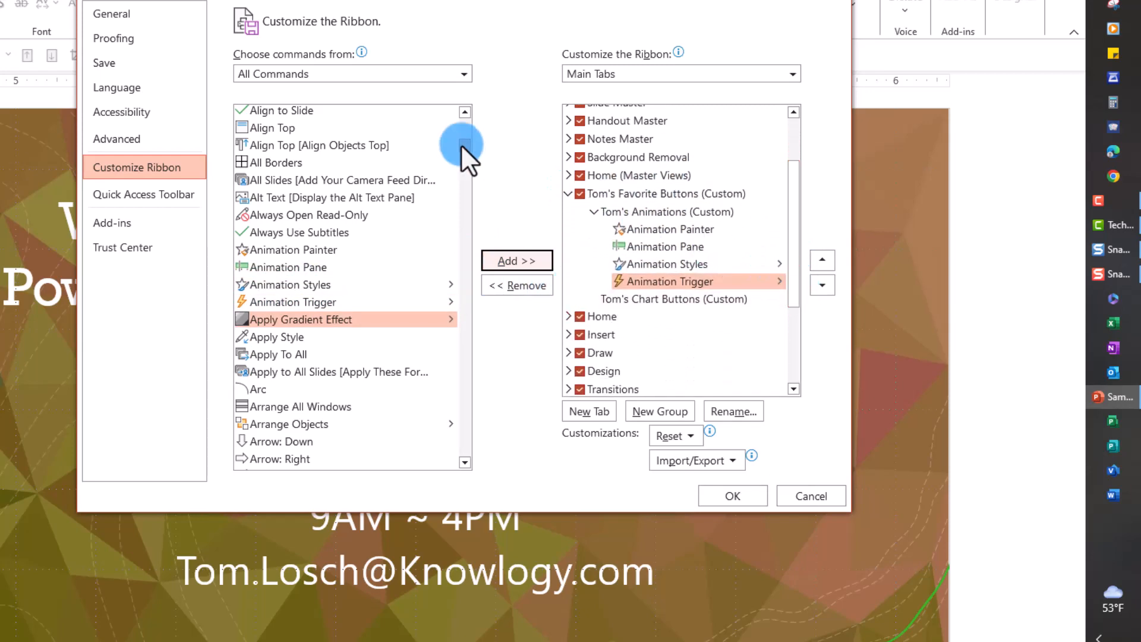
pyautogui.moveTo(461, 144); pyautogui.dragTo(463, 171)
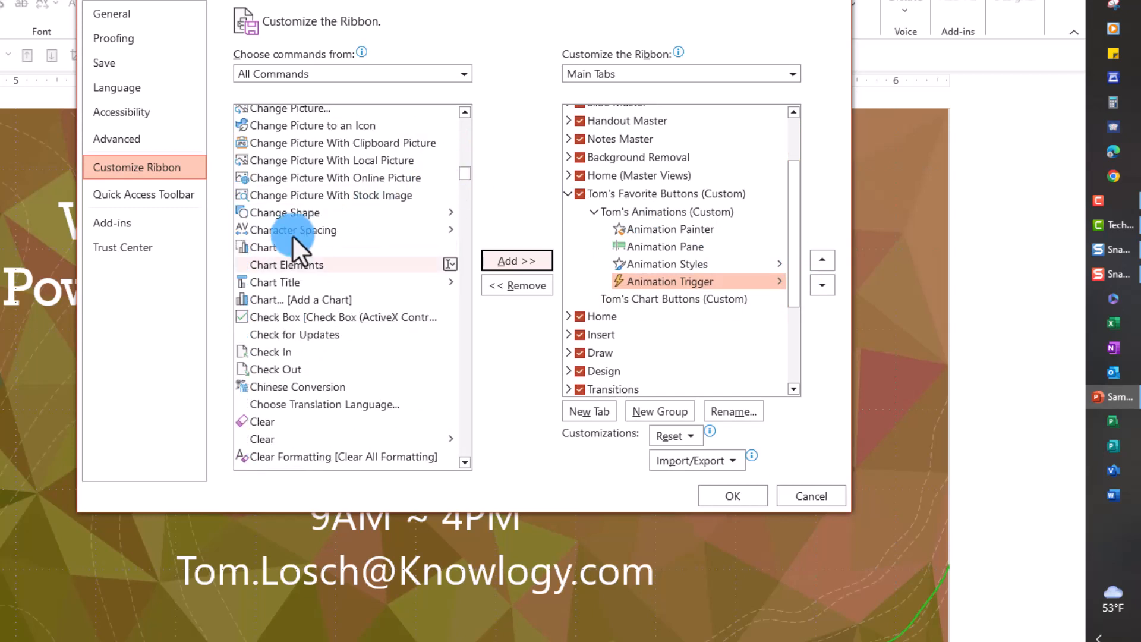
pyautogui.click(264, 247)
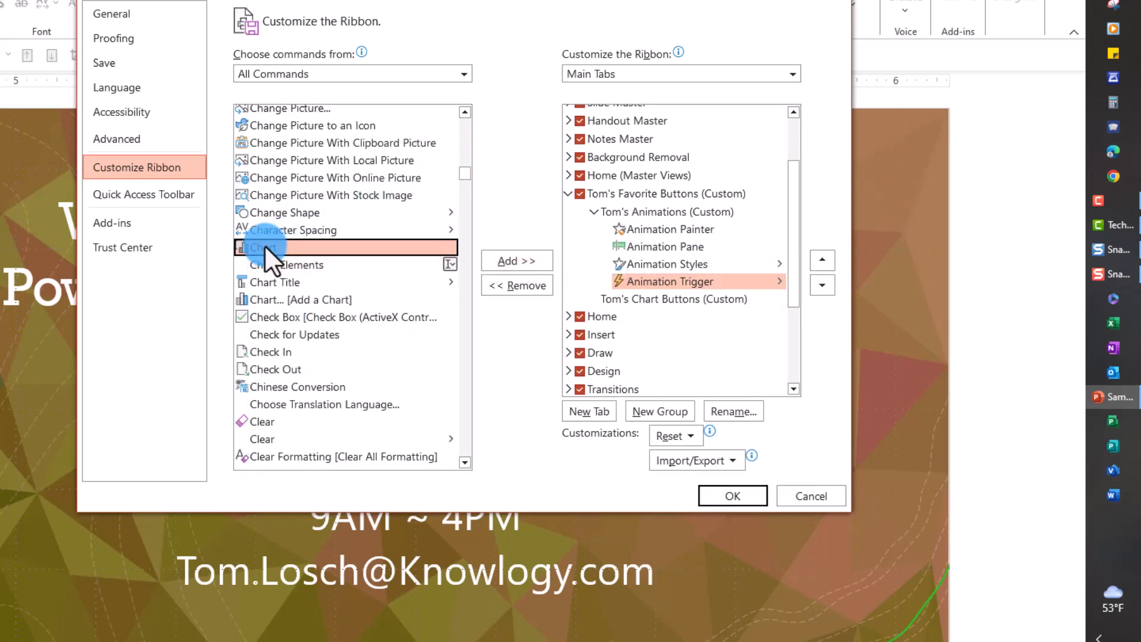
pyautogui.doubleClick(265, 247)
pyautogui.click(287, 282)
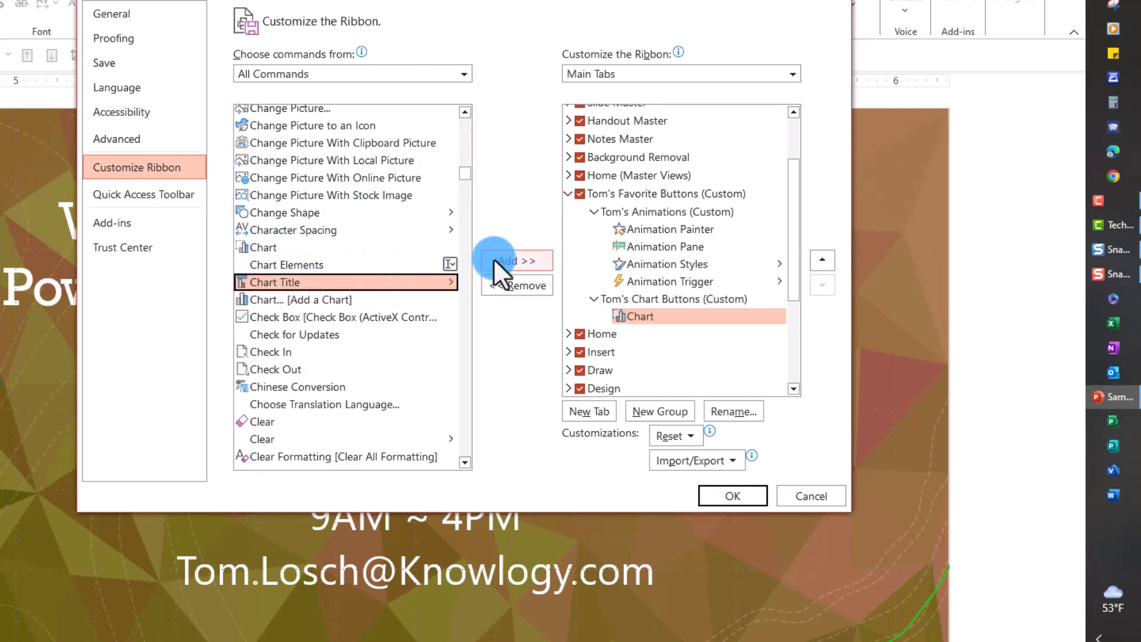
pyautogui.click(492, 257)
pyautogui.click(305, 261)
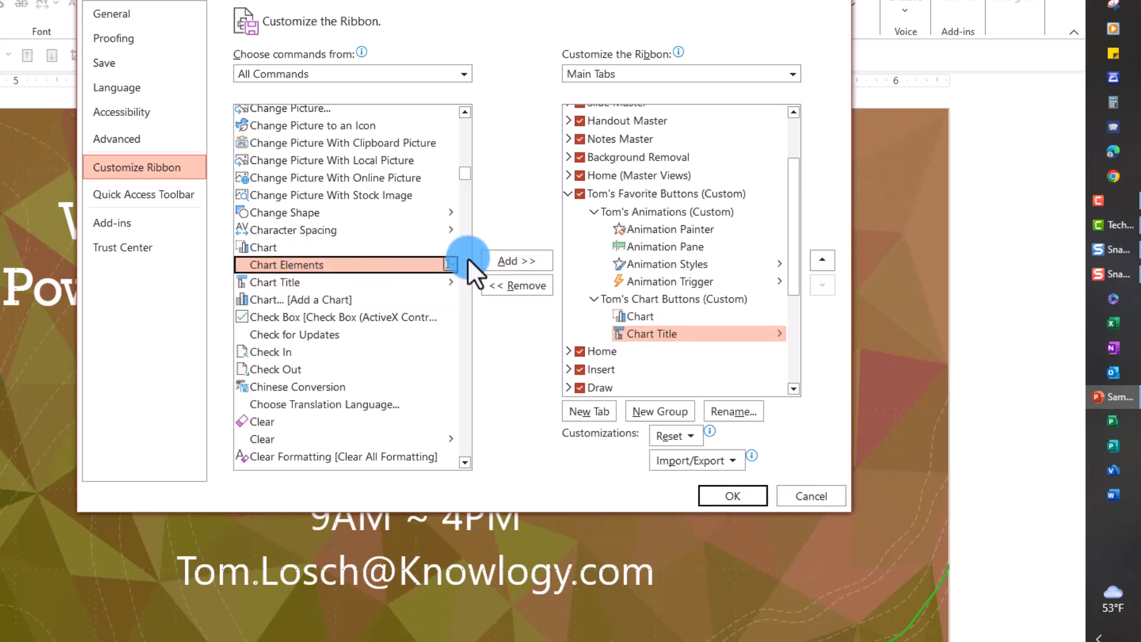
pyautogui.click(505, 262)
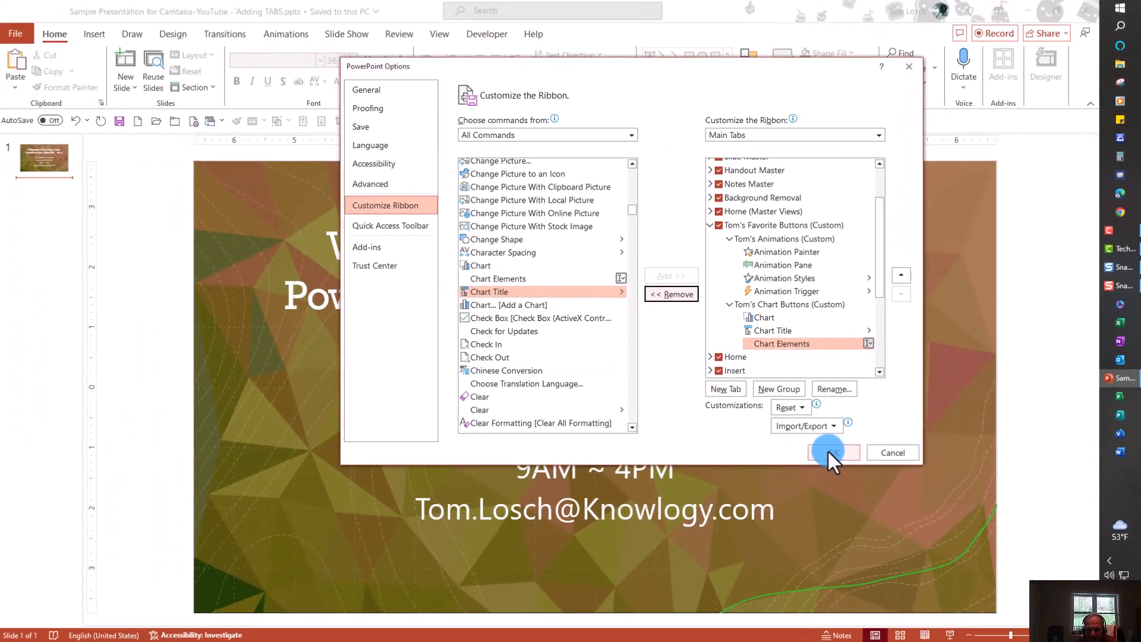
# Apply the ribbon customizations and display the custom Favorite Buttons tab in the presentation
pyautogui.click(732, 496)
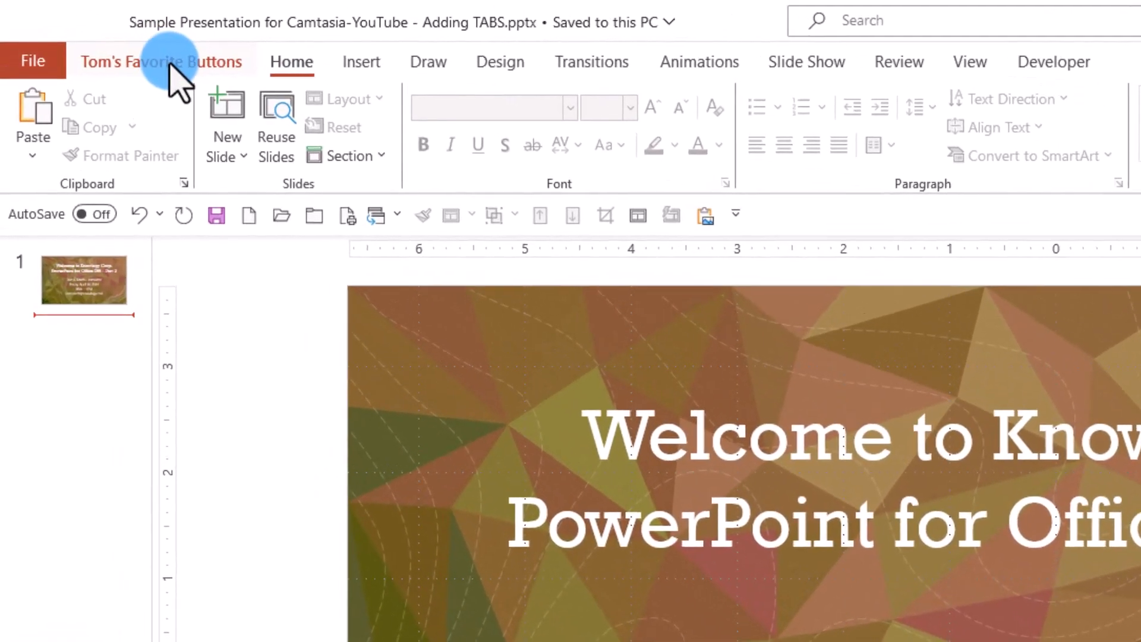
pyautogui.click(93, 35)
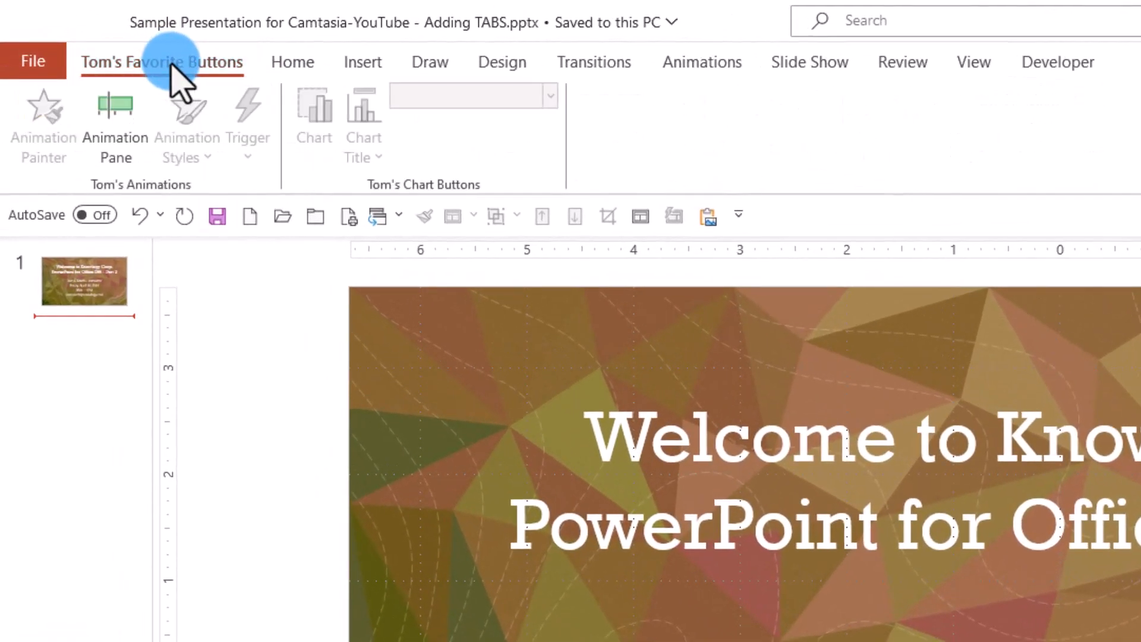